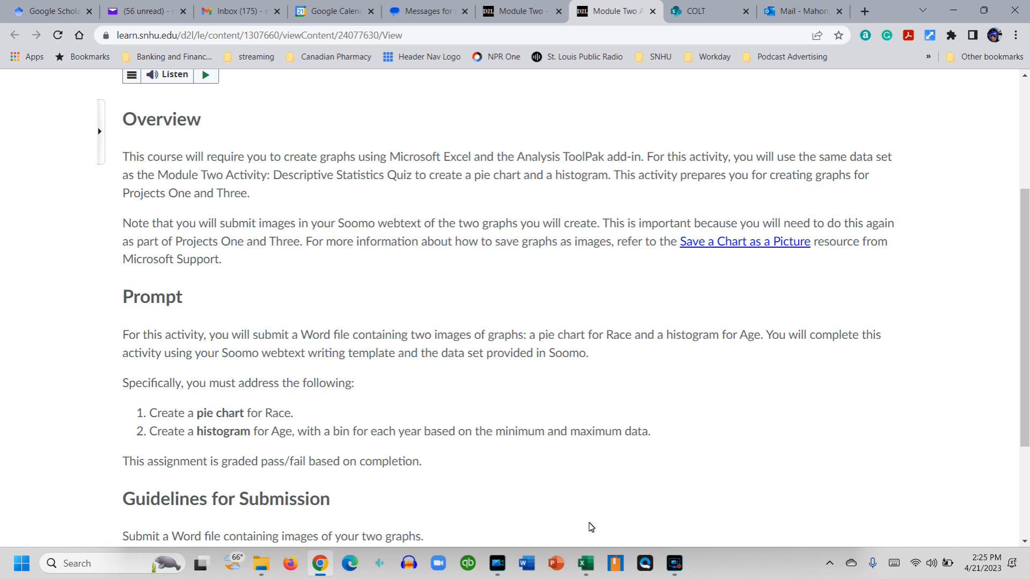
- Switch to the Excel workbook PSY260_Module_Two_Activity_Graphing_Answer_Key (3).xlsx
mouse_move(589, 573)
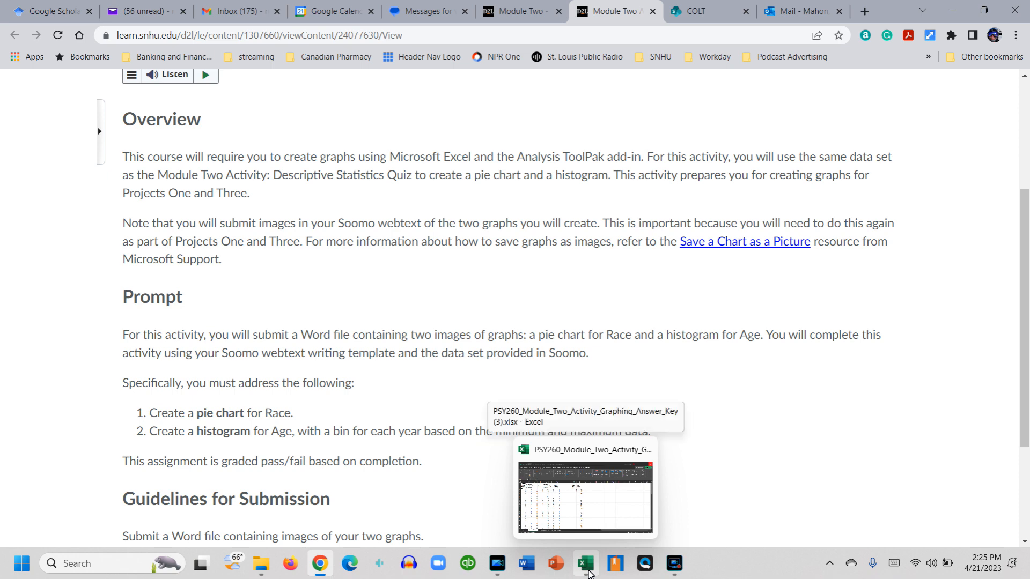
left_click(589, 572)
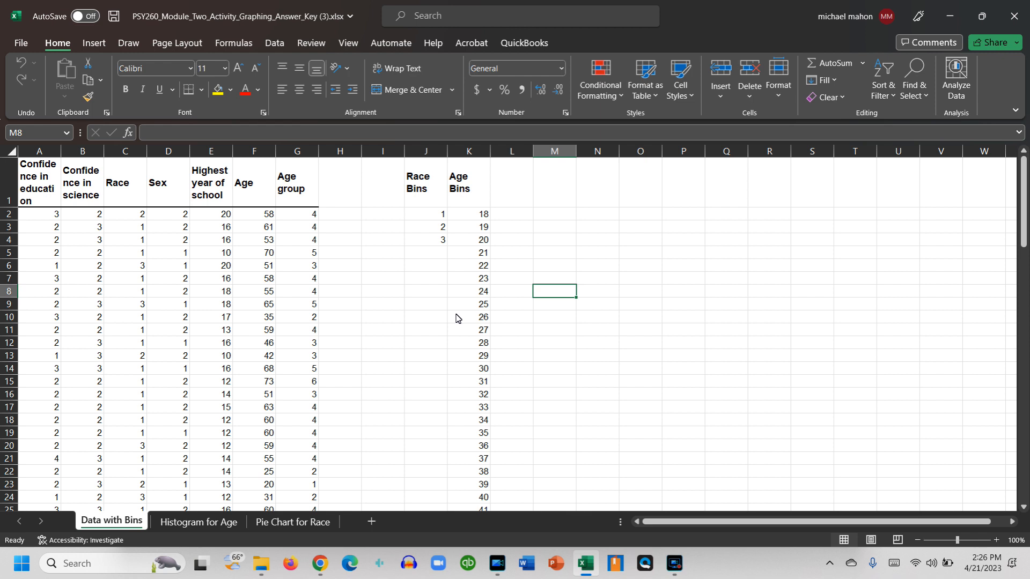
- Examine the data set down to its last row, the Race Bins and Age Bins columns, and the Race column header
left_click(568, 227)
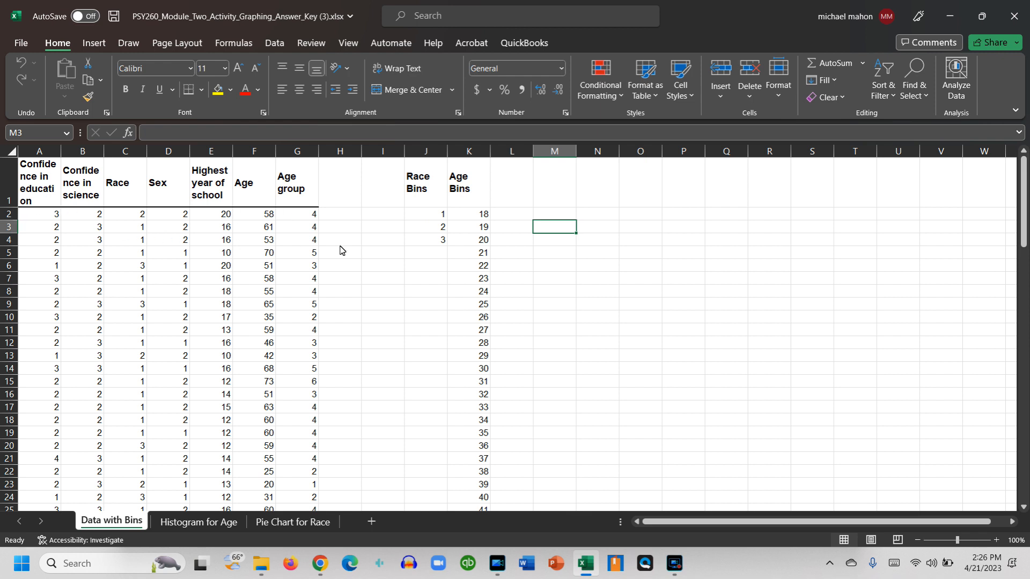
left_click(418, 215)
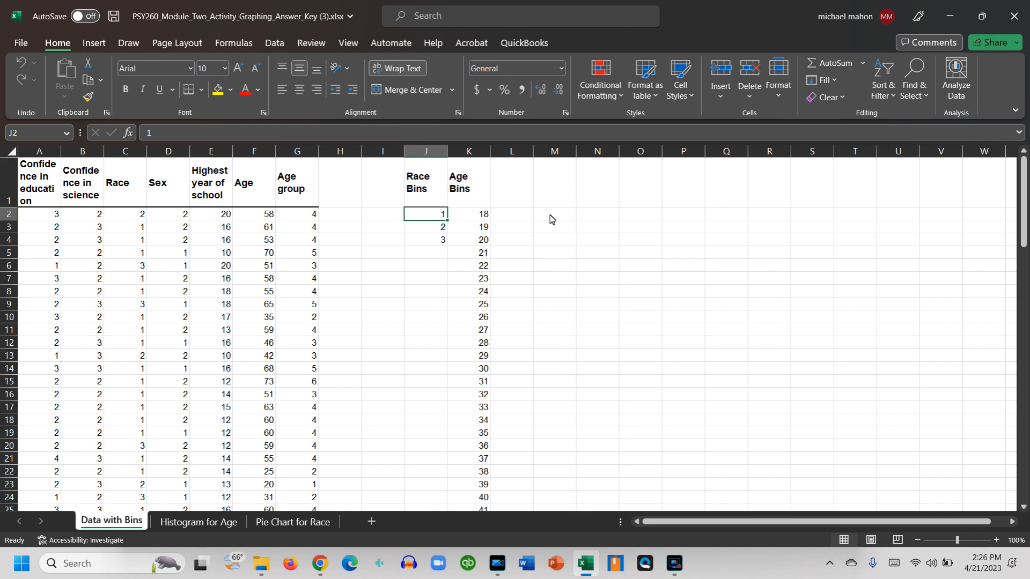
left_click(563, 229)
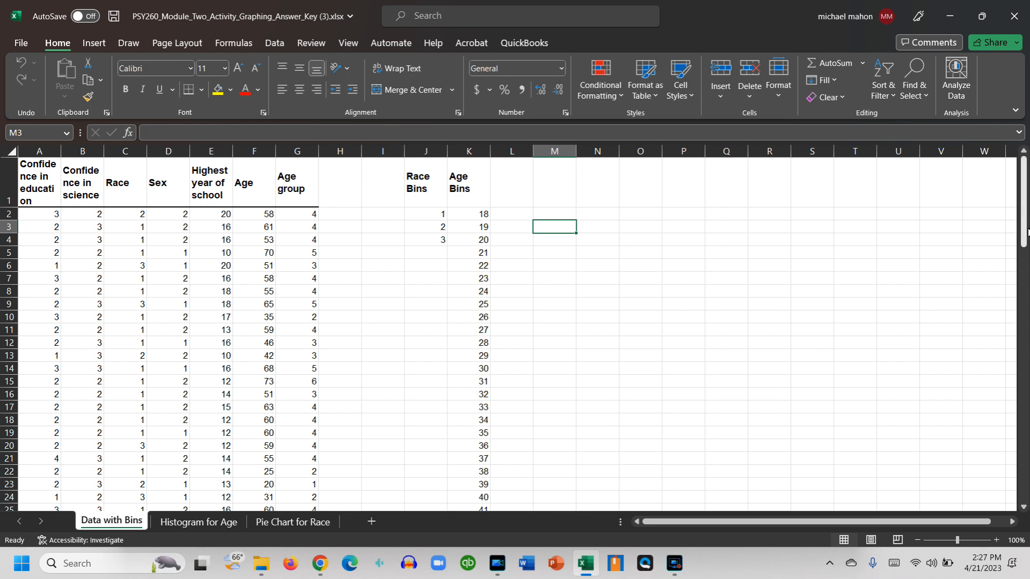
left_click_drag(1024, 239, 1024, 357)
scroll(703, 345, "down", 9)
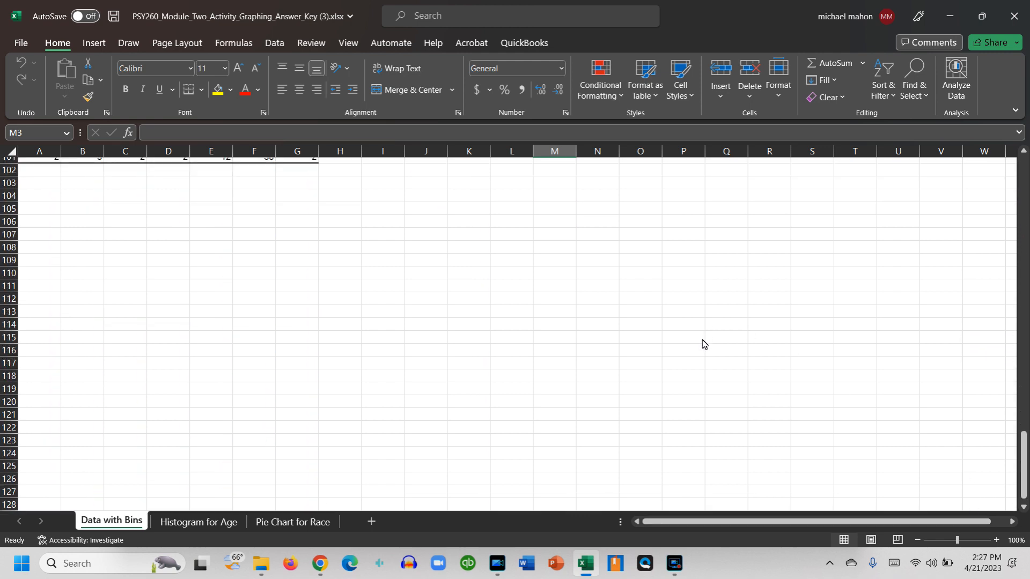
scroll(703, 345, "up", 5)
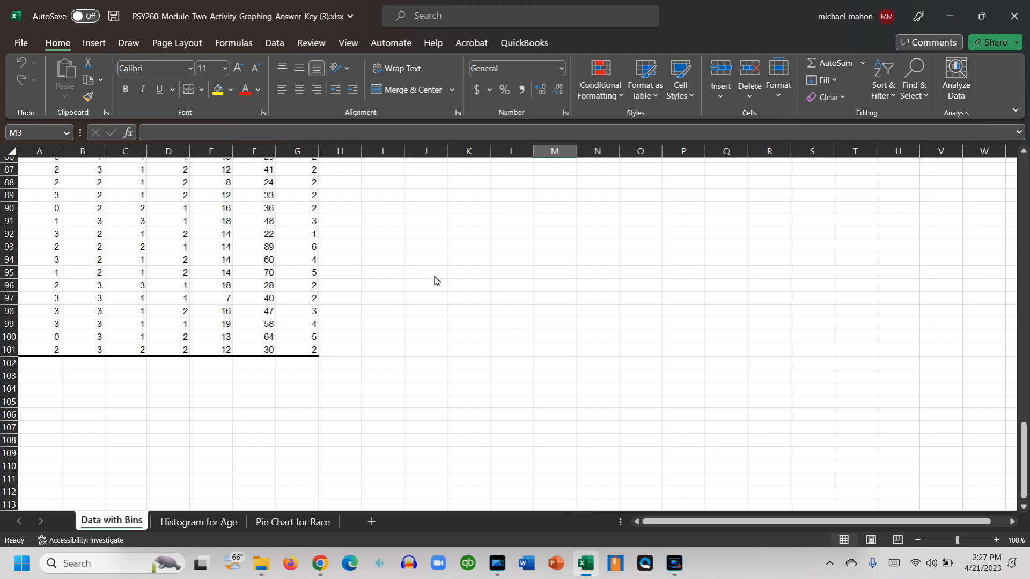
left_click(512, 303)
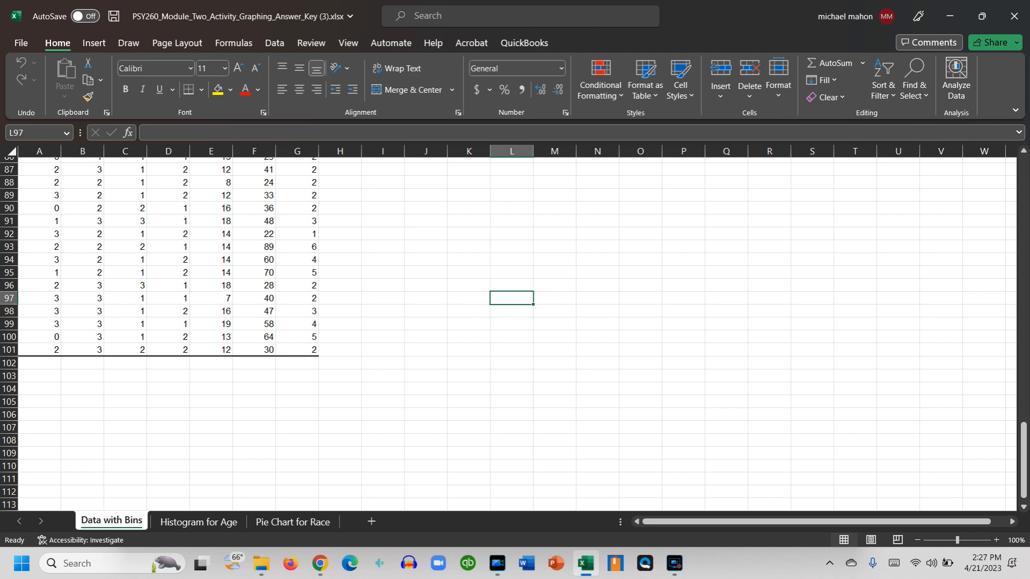
left_click_drag(1023, 488, 1004, 192)
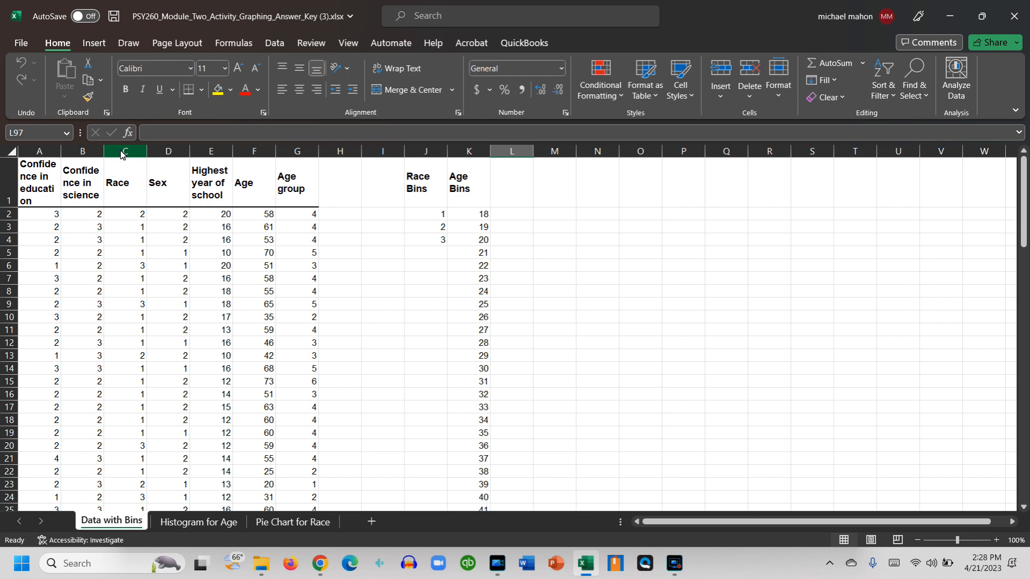
left_click(118, 194)
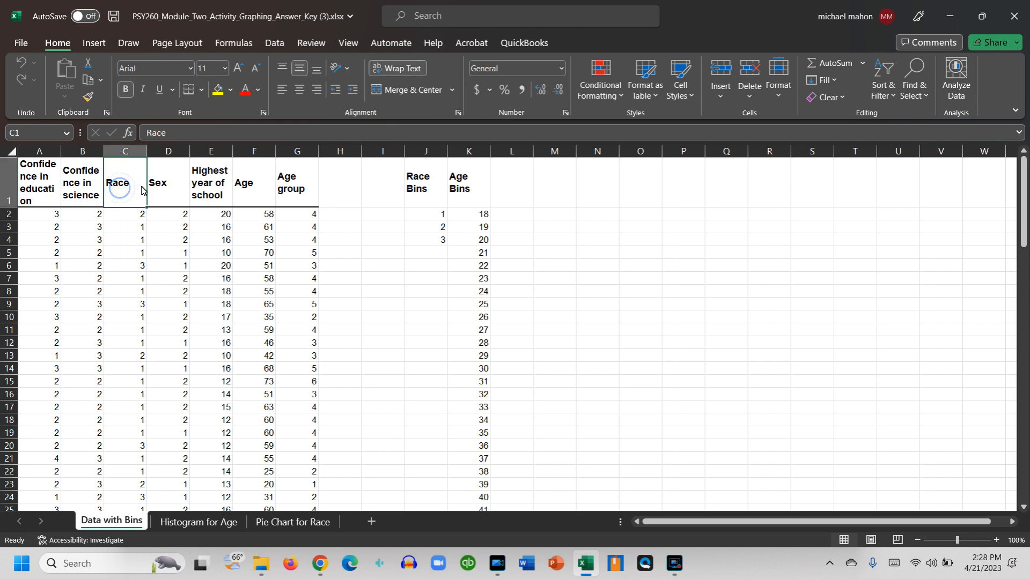
left_click(162, 187)
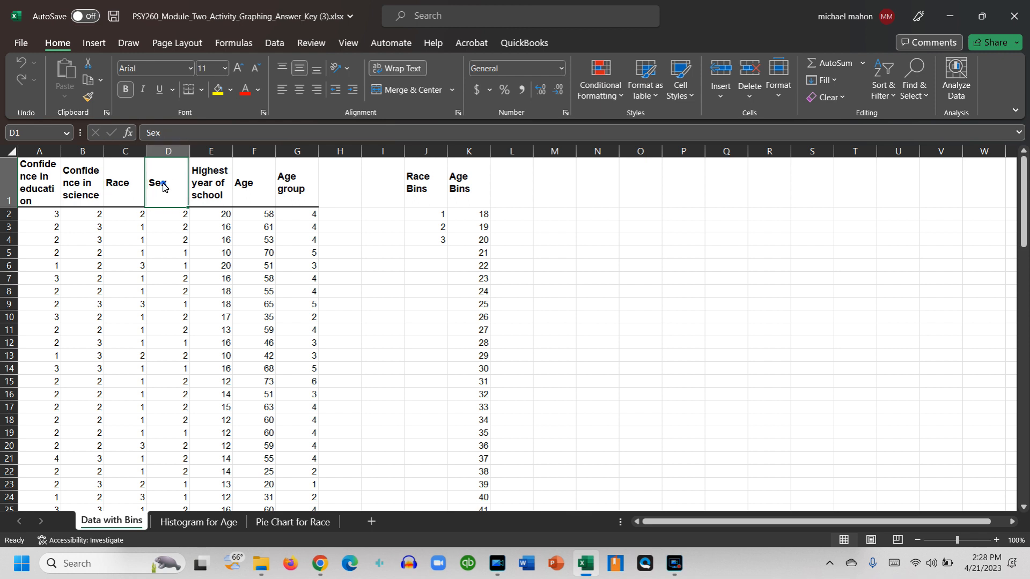
left_click(119, 186)
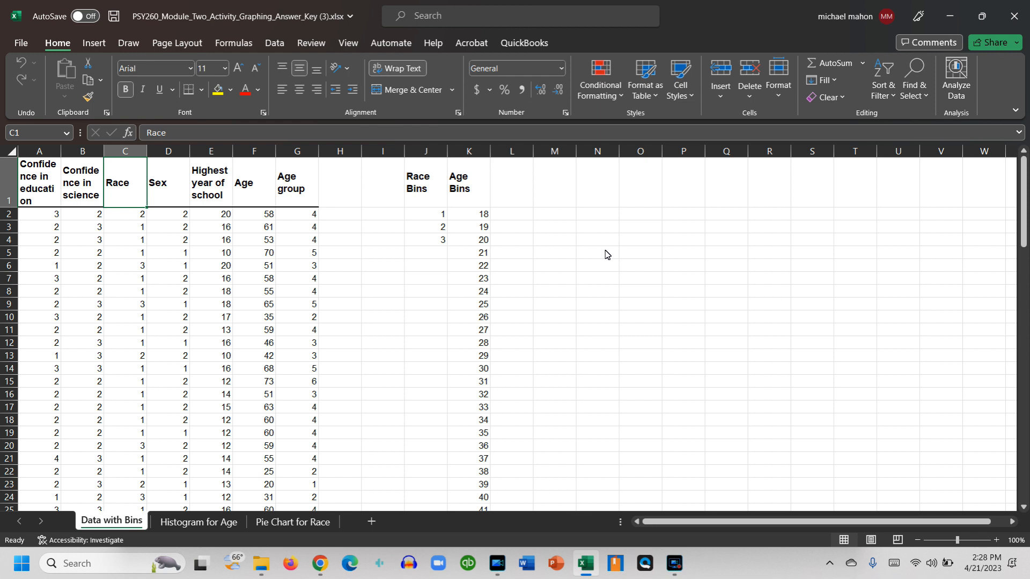
- Enter the race category labels white, black and other in cells M3 to M5
left_click(552, 229)
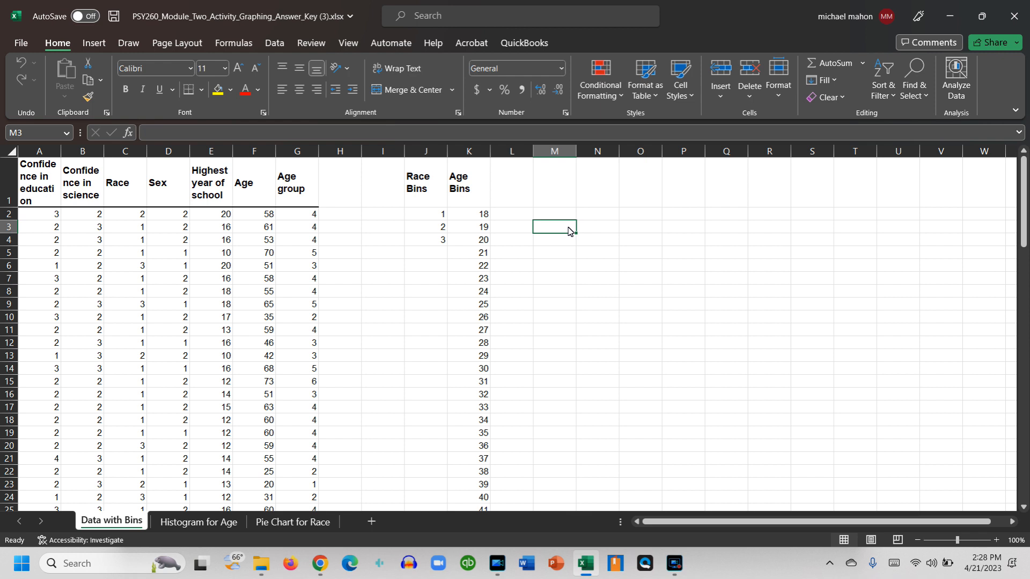
type("white")
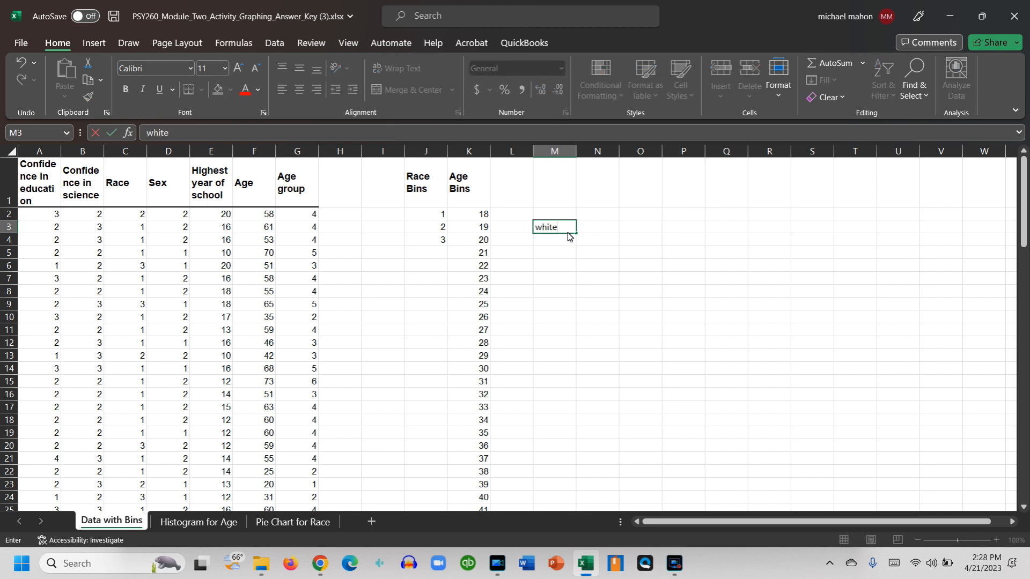
left_click(562, 239)
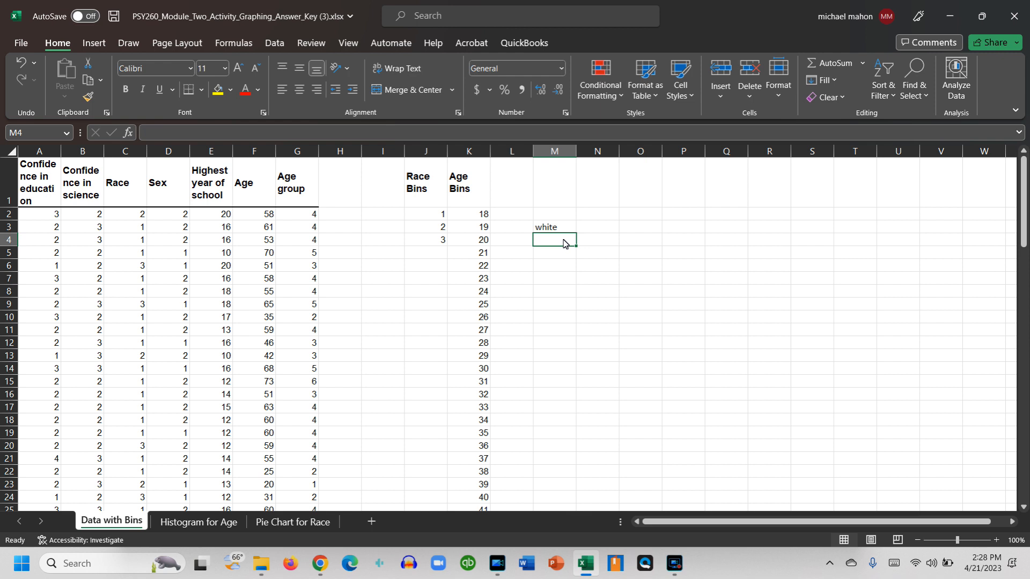
type("black")
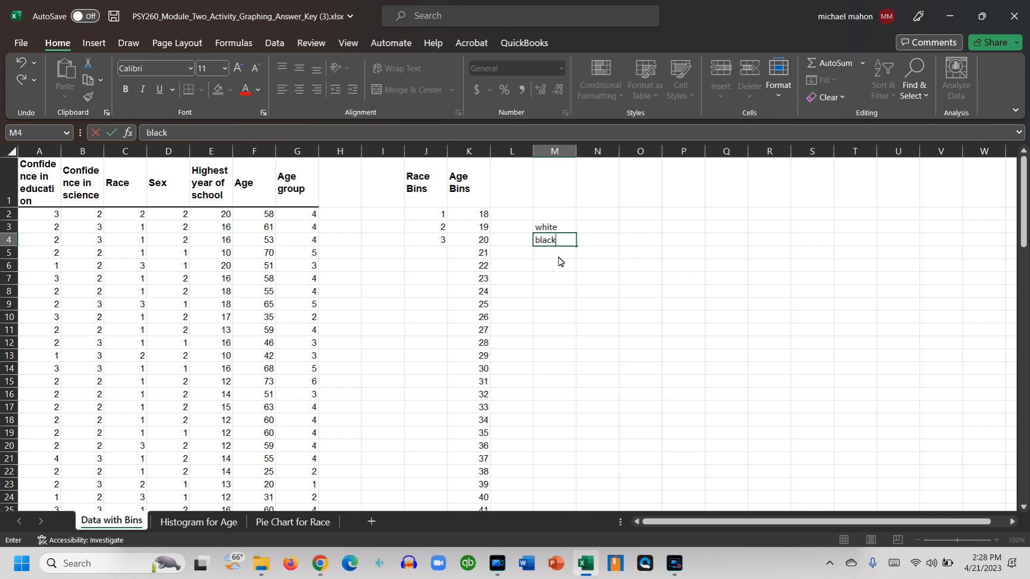
left_click(558, 255)
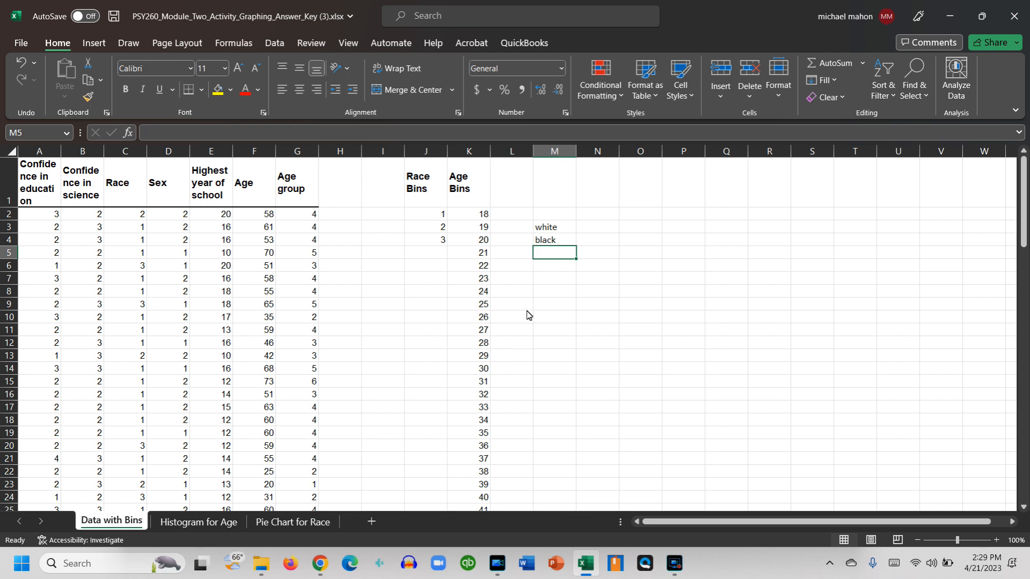
type("other")
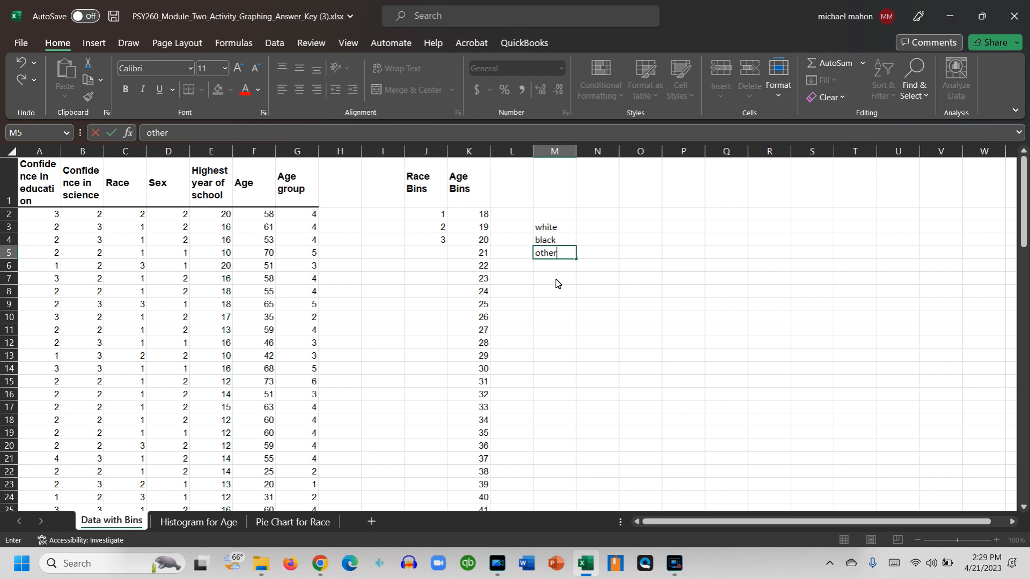
left_click(599, 227)
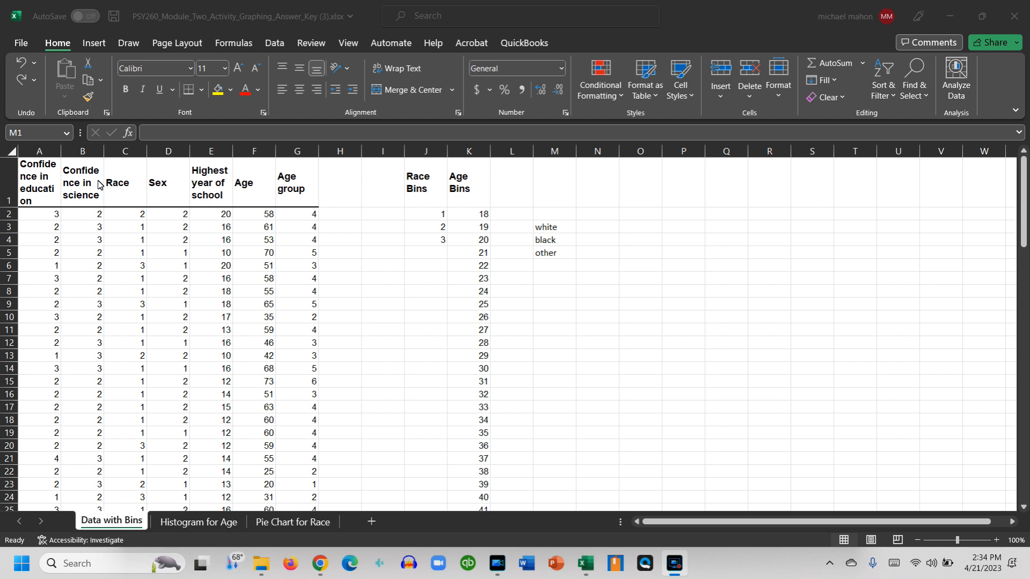
- Sort the data set by the Race column in ascending order
left_click(122, 216)
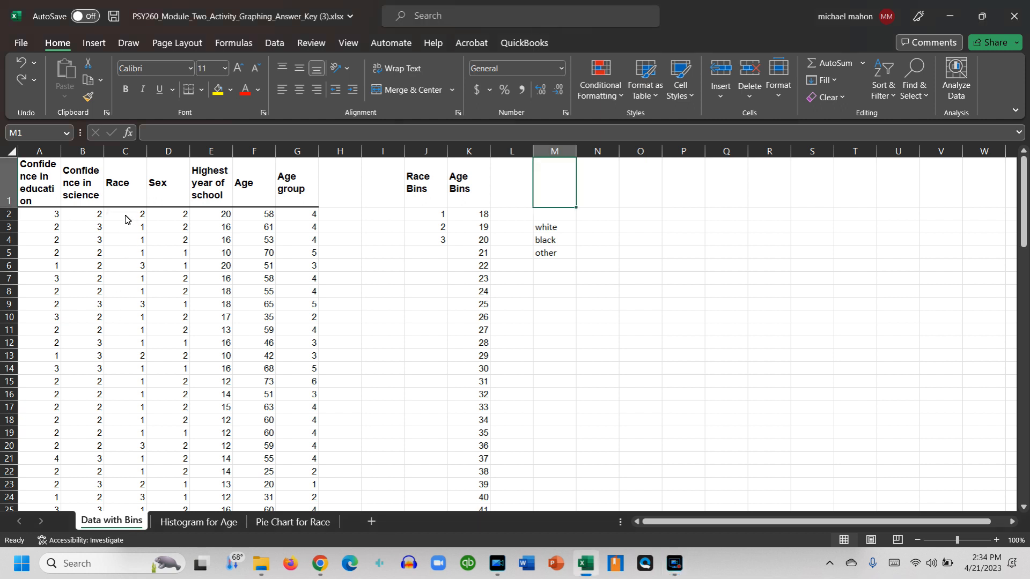
left_click(127, 217)
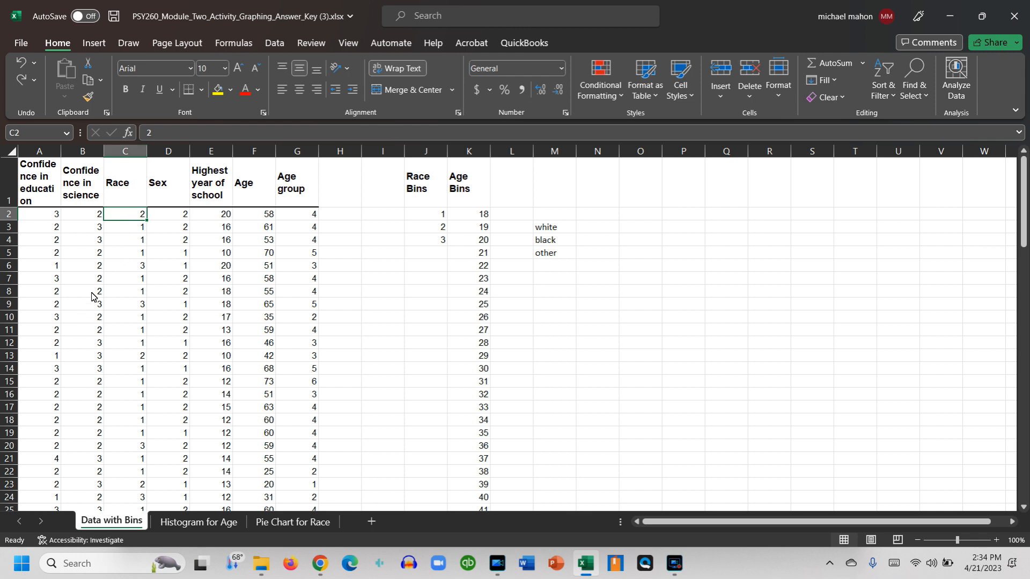
left_click(273, 45)
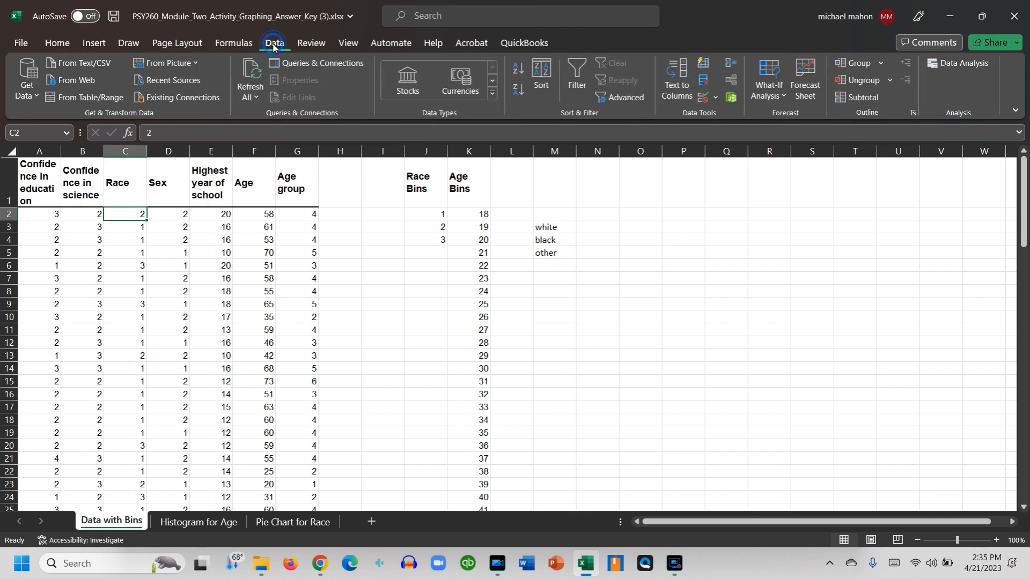
left_click(517, 71)
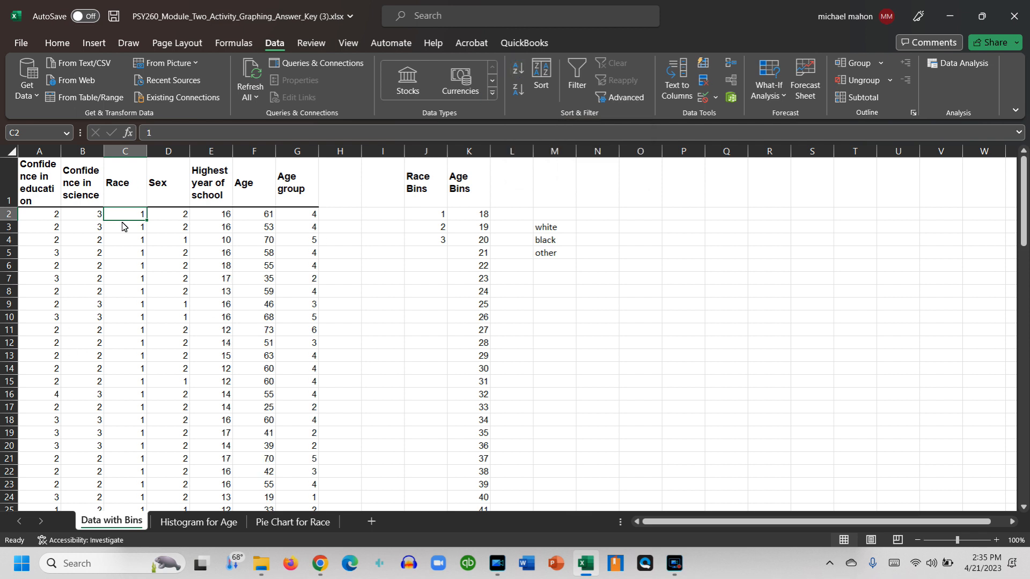
- Count the rows for each race code and enter 77 for white, 14 for black and 9 for other in cells N3 to N5
scroll(123, 260, "down", 10)
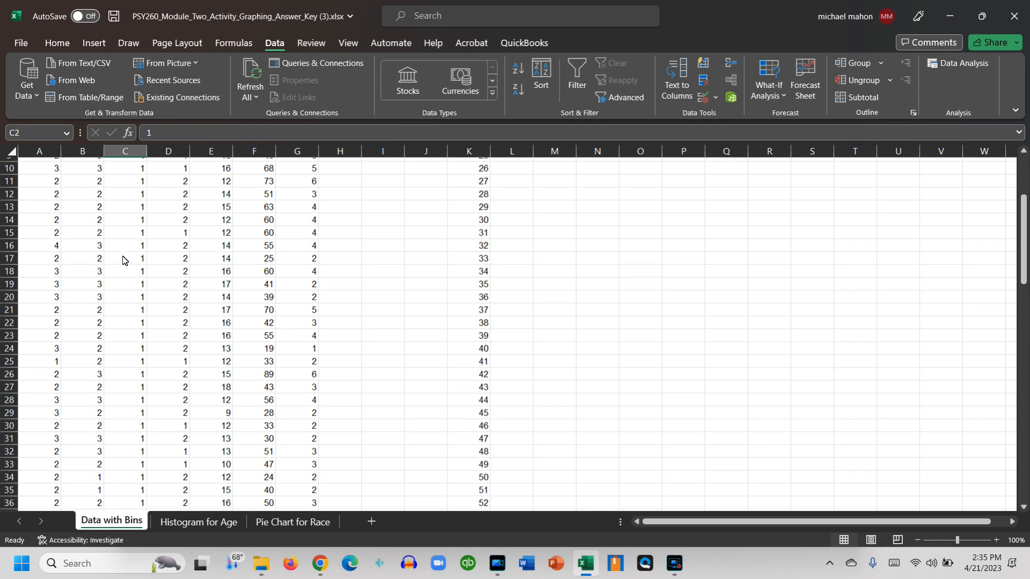
scroll(123, 260, "down", 16)
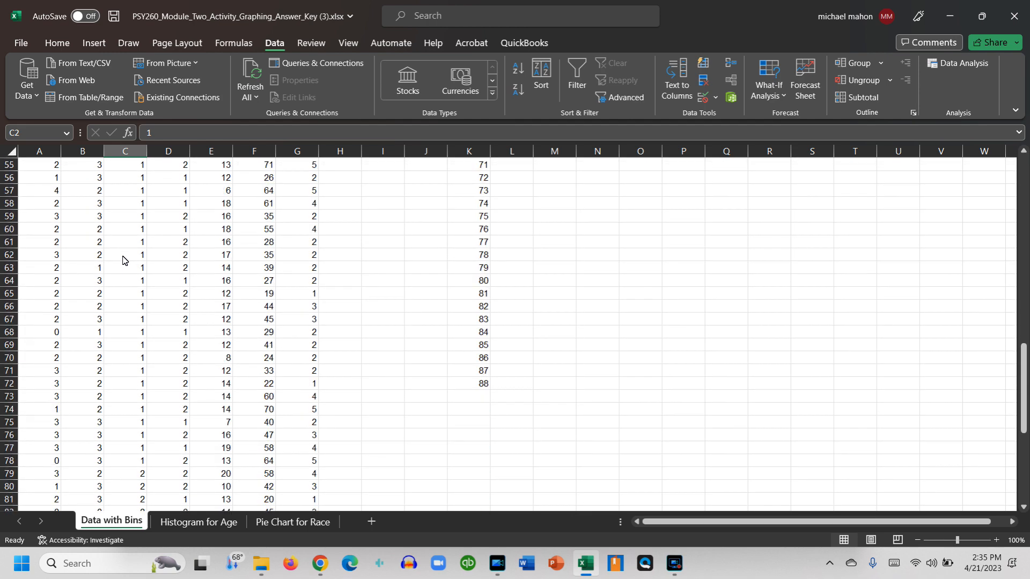
scroll(123, 260, "down", 2)
scroll(126, 259, "up", 20)
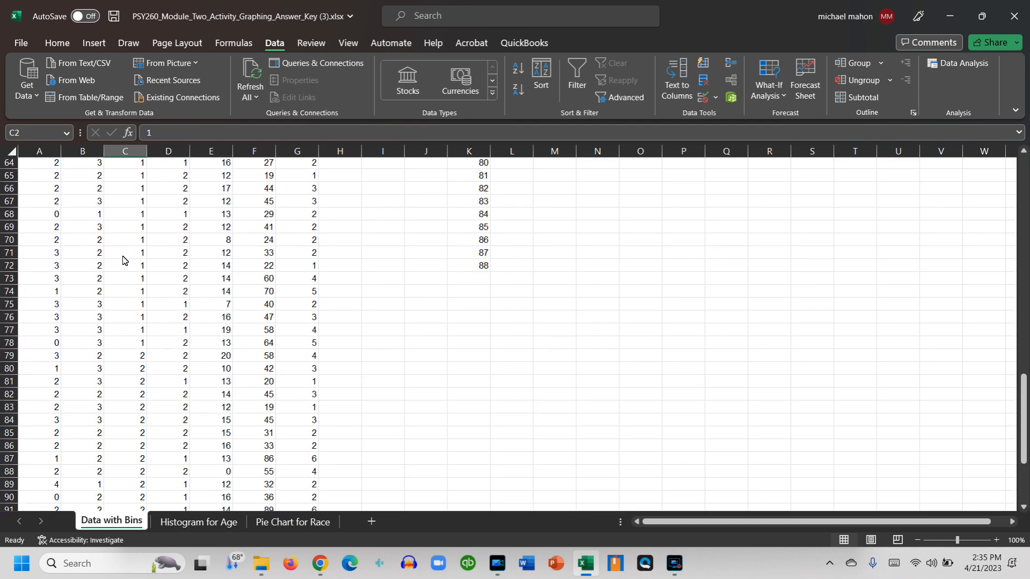
scroll(130, 256, "up", 3)
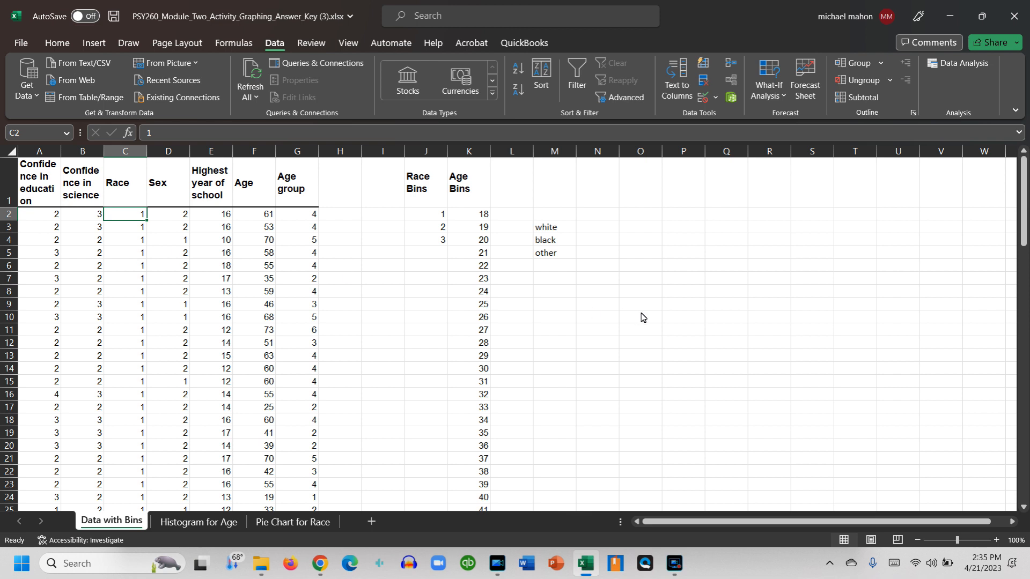
left_click(593, 232)
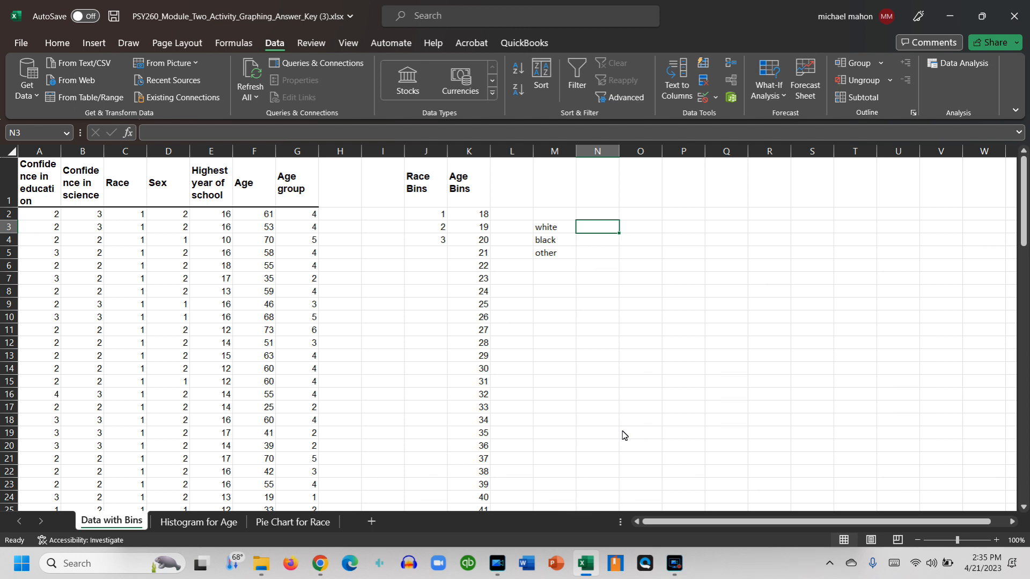
left_click(676, 562)
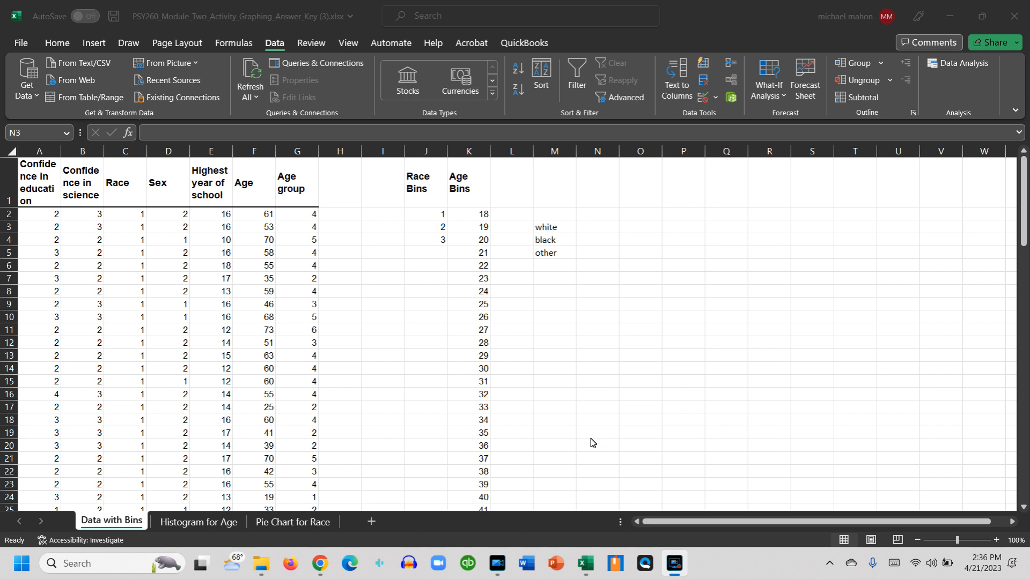
left_click(594, 232)
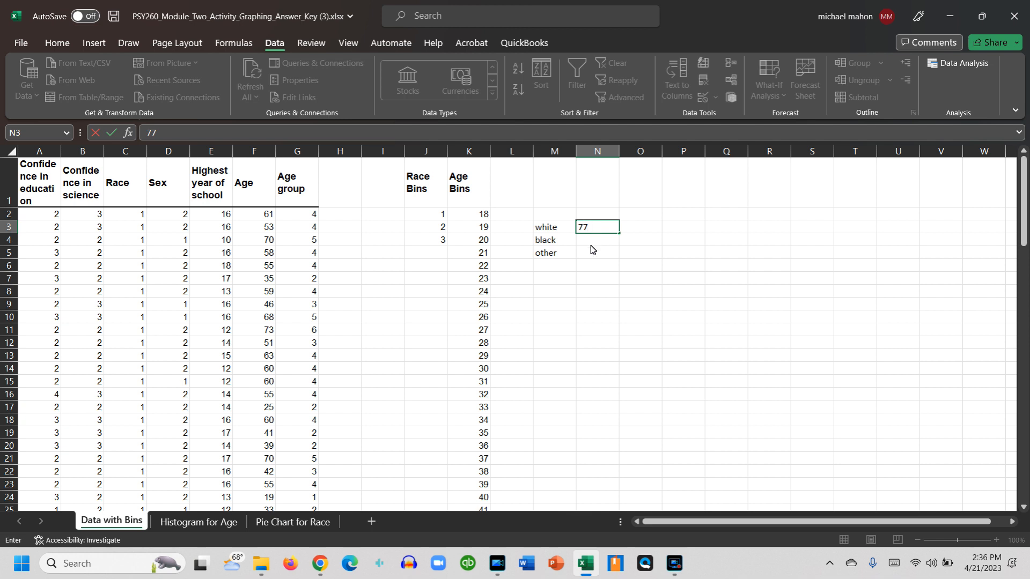
left_click(593, 244)
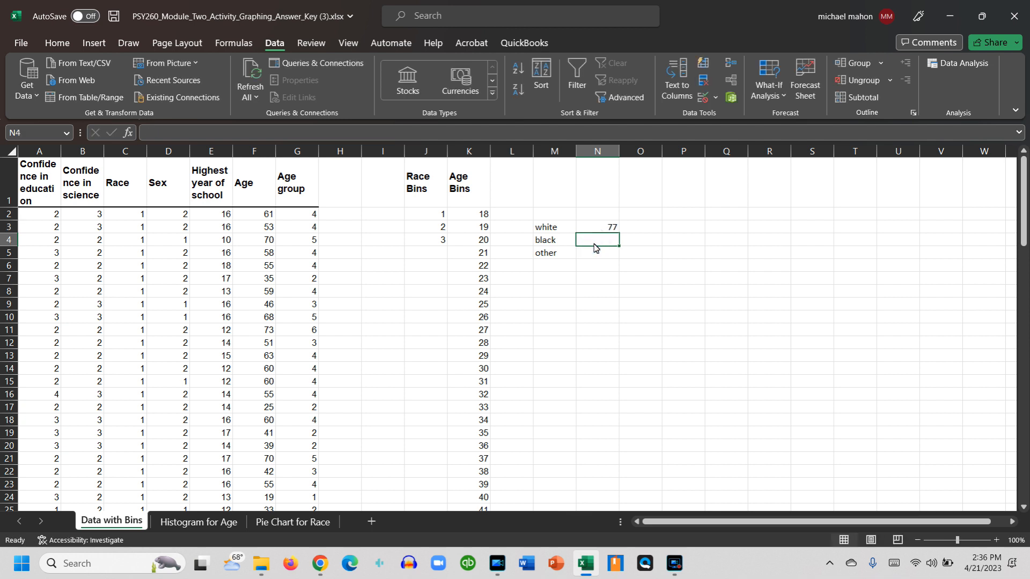
type("14")
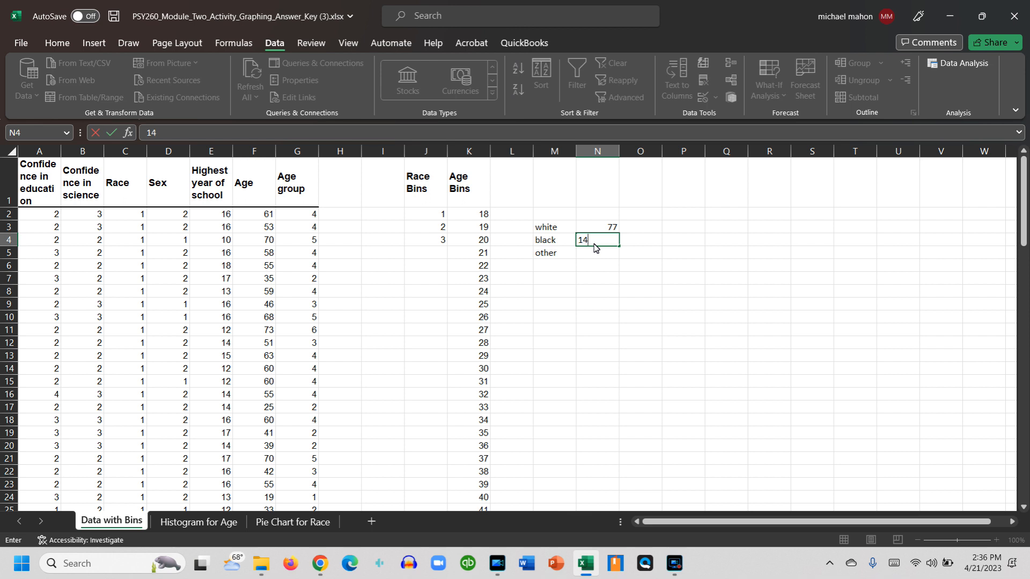
left_click(604, 261)
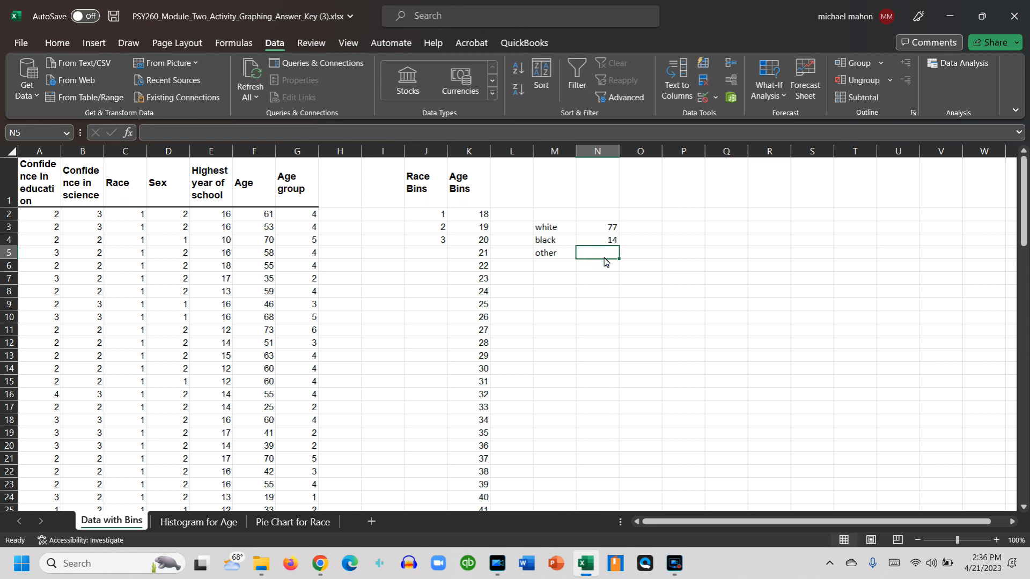
type("9")
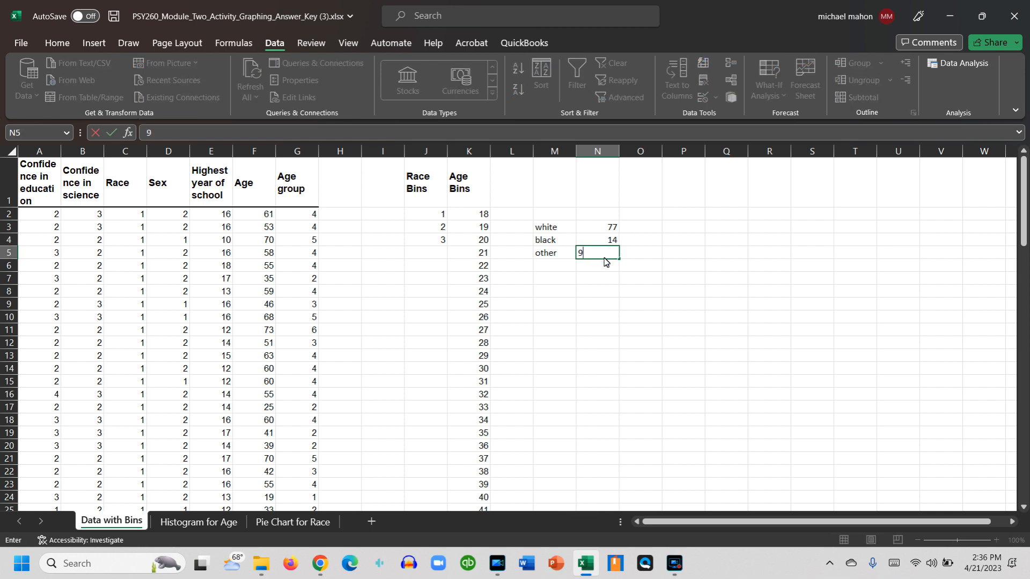
left_click(613, 289)
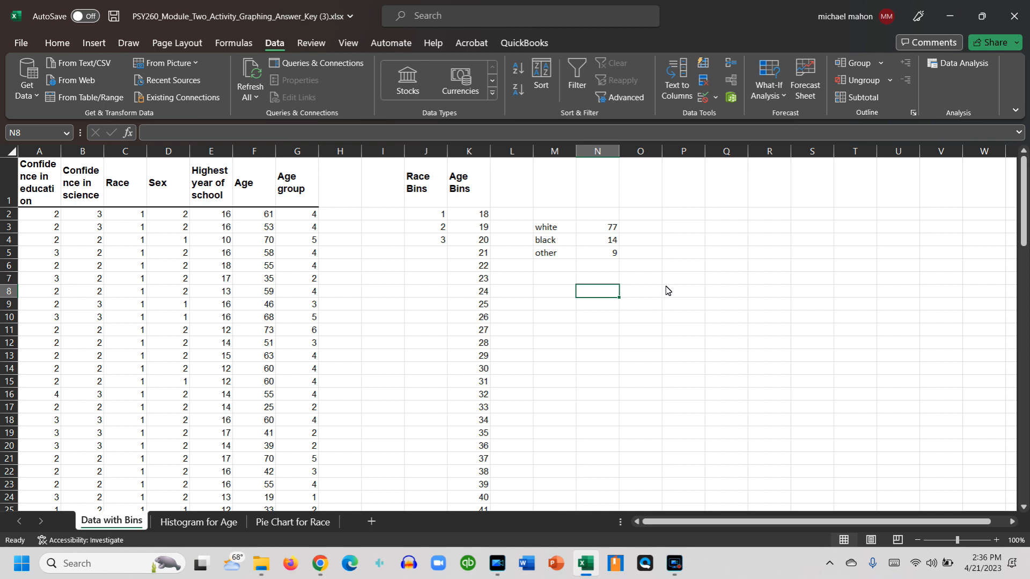
- Insert a 2-D pie chart from the race labels and counts in M3:N5 and place it just below that table
left_click_drag(538, 228, 609, 261)
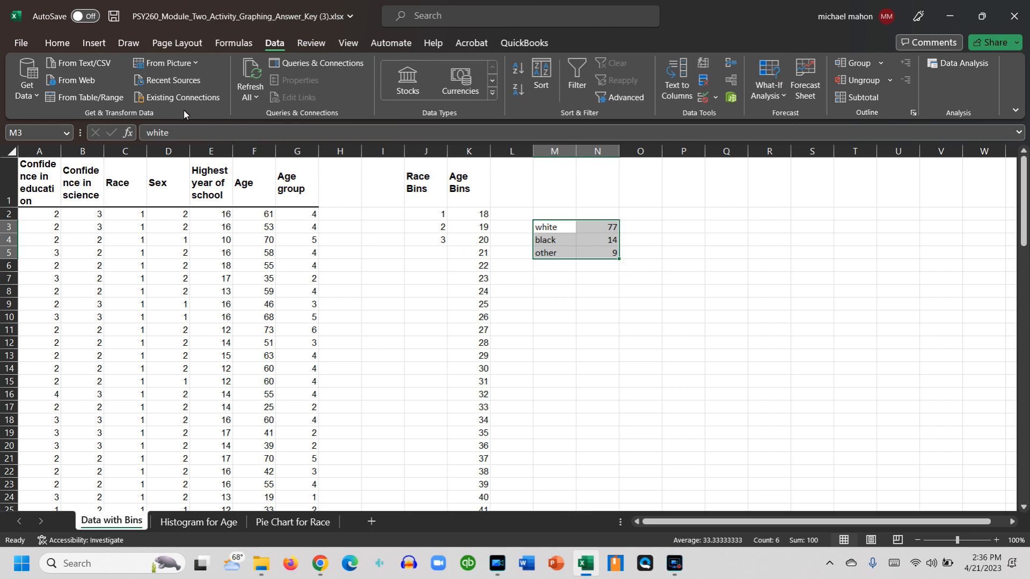
left_click(89, 43)
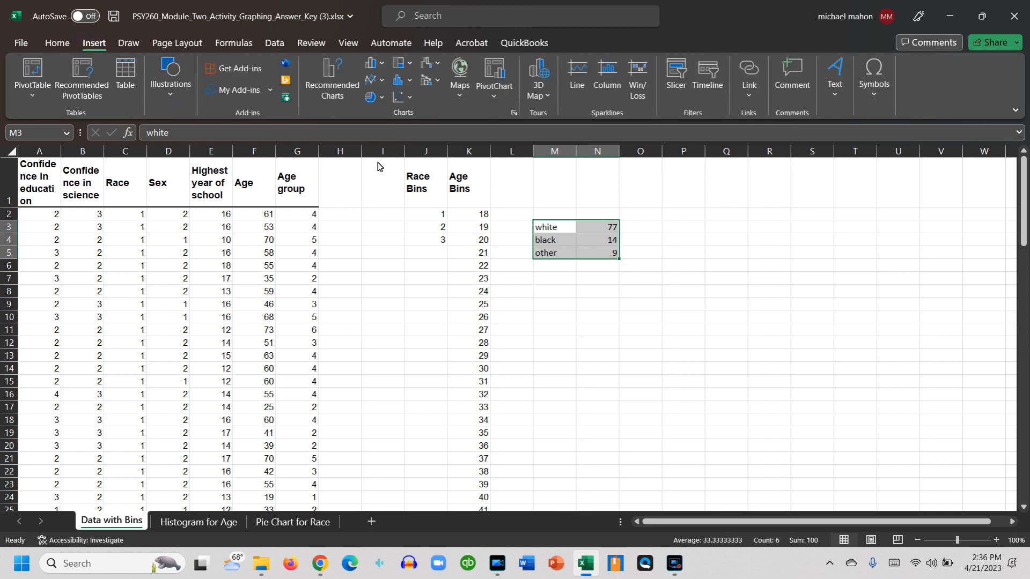
left_click(383, 99)
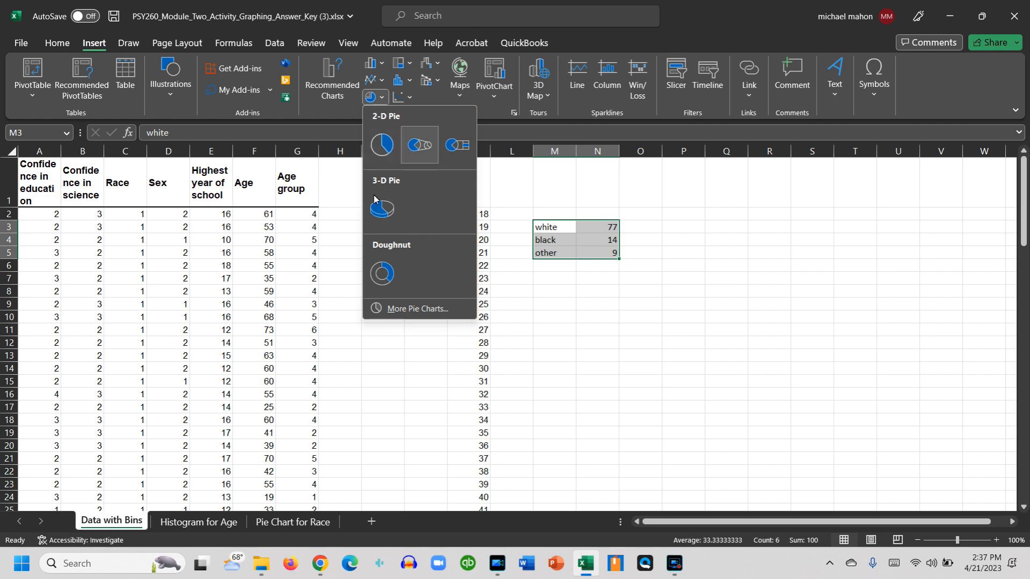
left_click(381, 146)
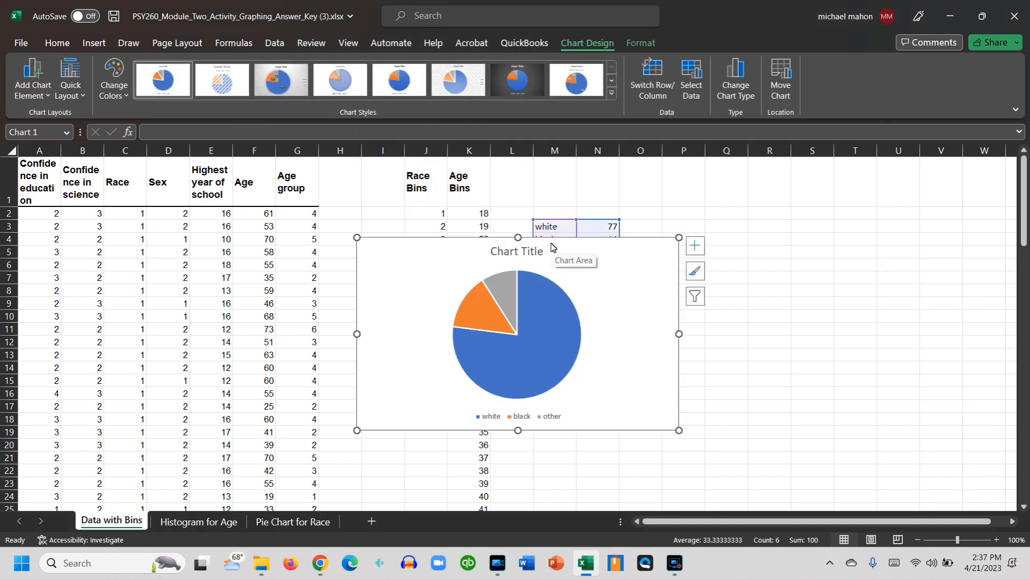
mouse_move(564, 280)
left_mouse_down()
mouse_move(612, 327)
mouse_move(682, 282)
mouse_move(749, 283)
left_mouse_up()
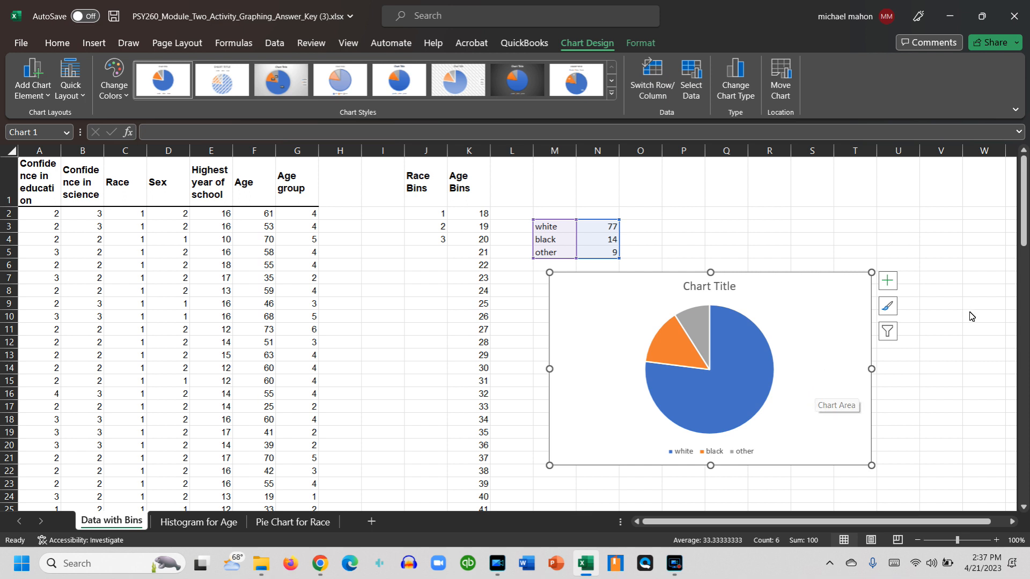
- Turn on data labels for the race pie chart, keeping the chart title and legend
left_click(894, 287)
left_click(886, 334)
left_click(892, 280)
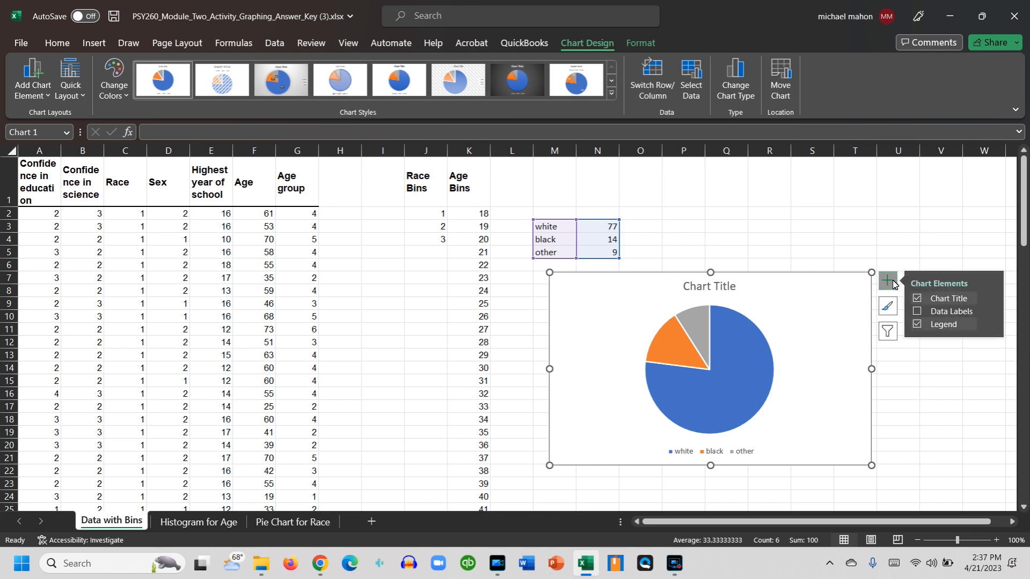
left_click(917, 312)
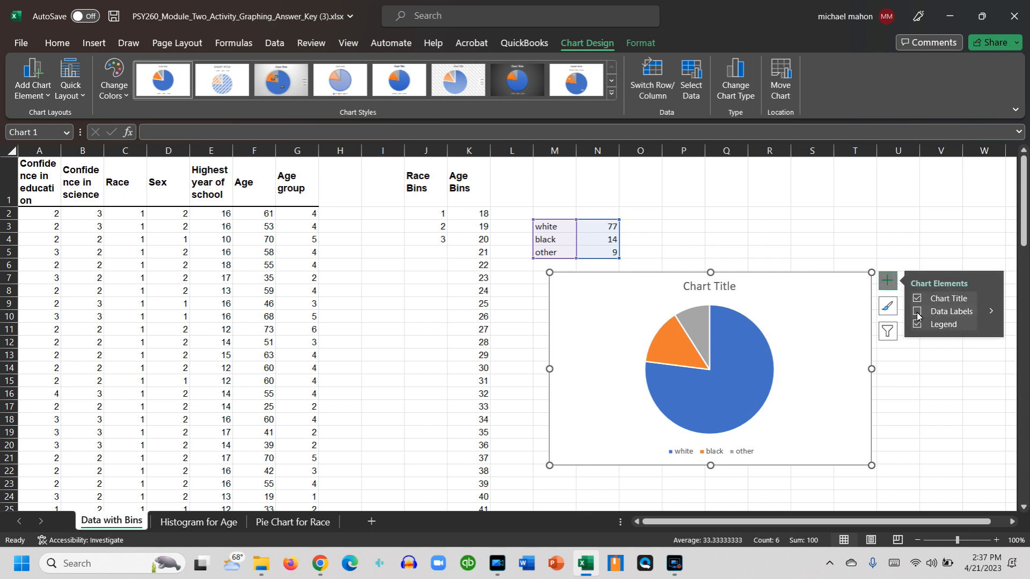
left_click(951, 313)
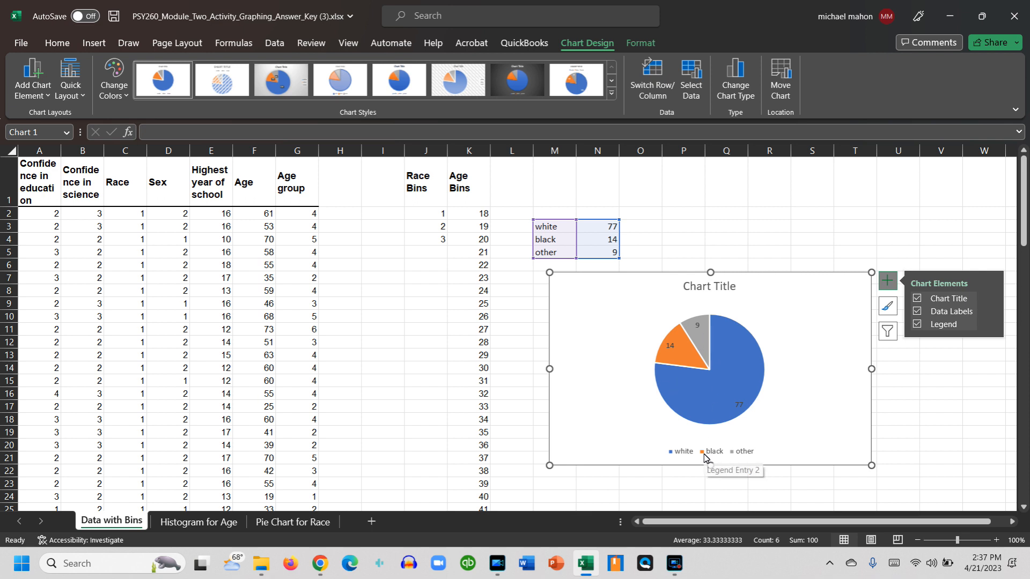
- Try the Data Callout style for the pie chart's data labels
left_click(990, 312)
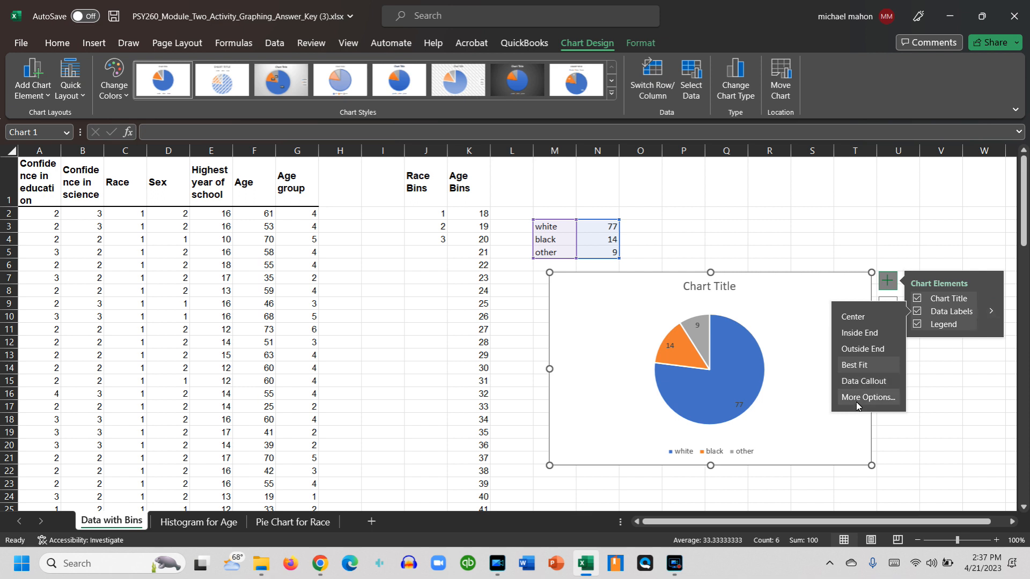
left_click(870, 380)
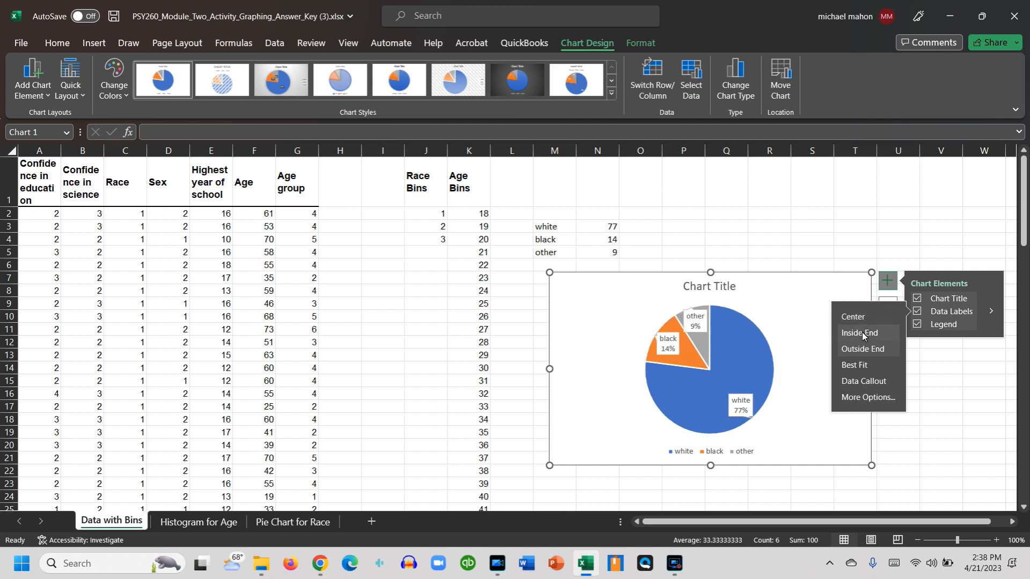
left_click(917, 312)
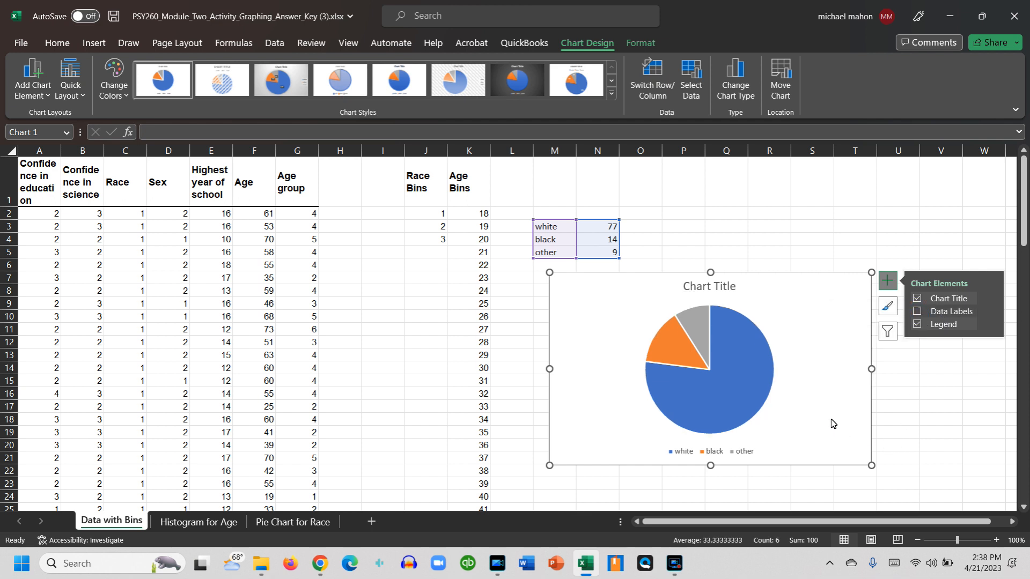
left_click(948, 316)
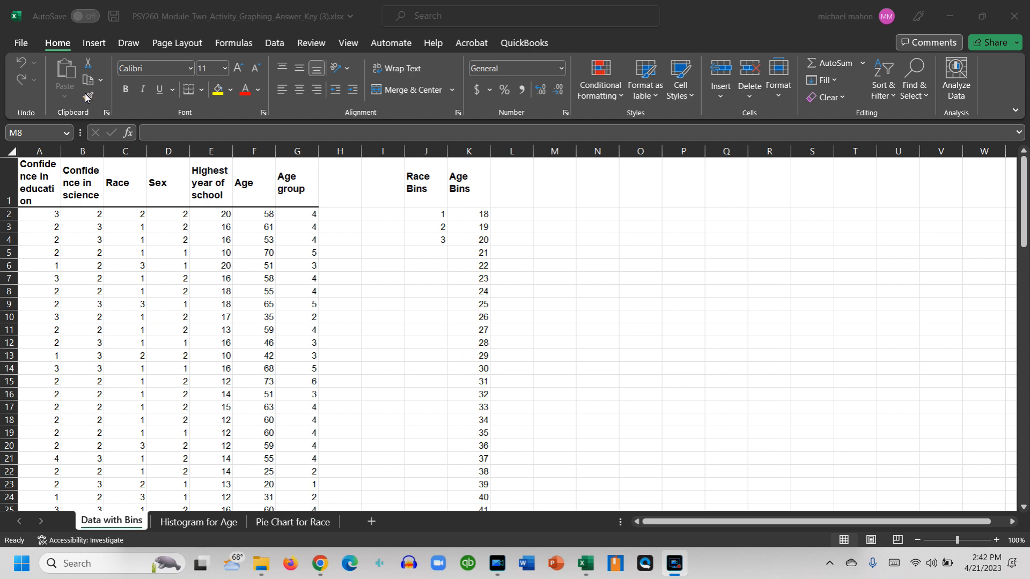
- Start a Histogram data analysis with the Age values in F2:F101 as the input range
left_click(277, 43)
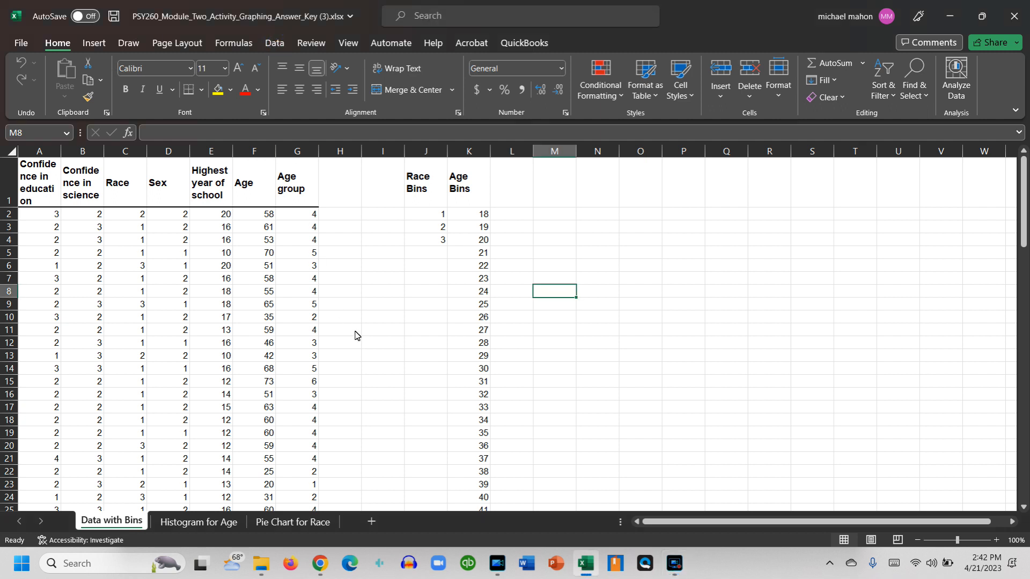
left_click(276, 45)
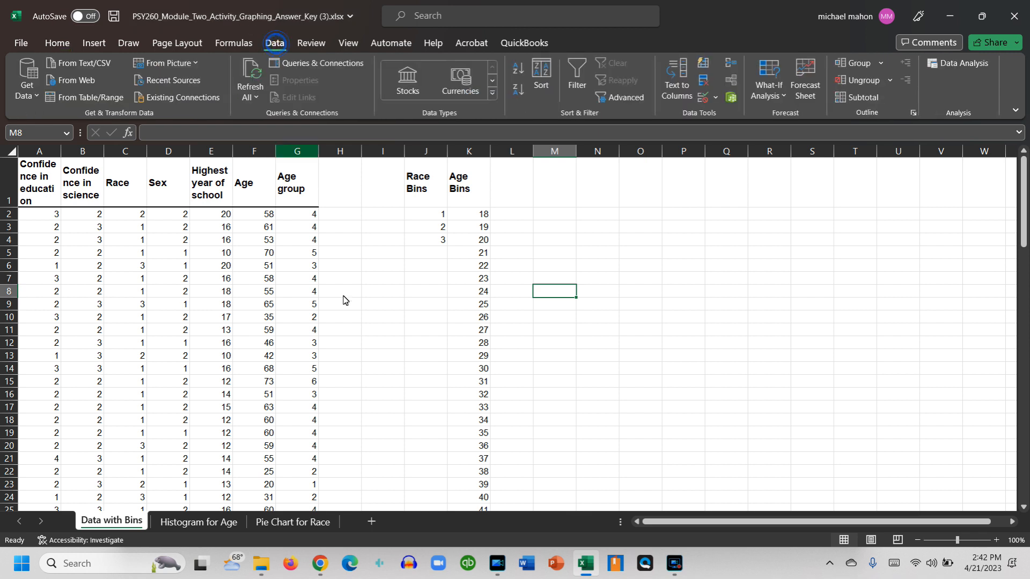
left_click(959, 68)
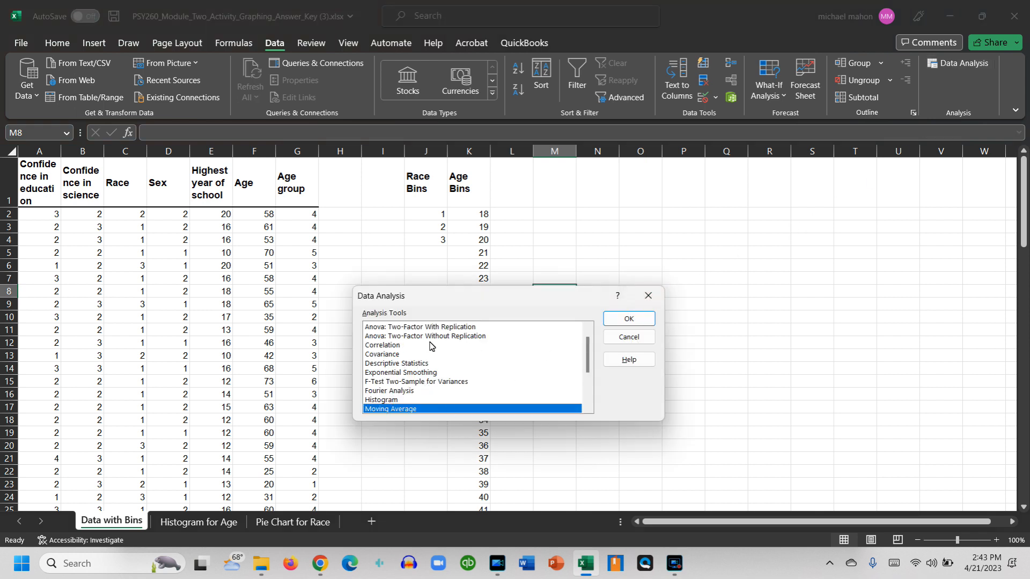
left_click(374, 400)
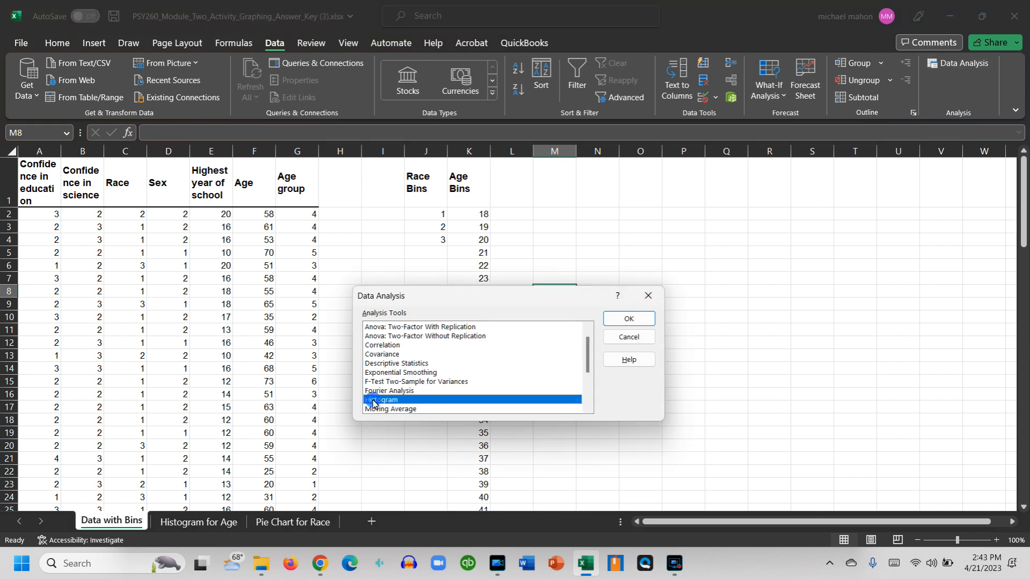
left_click(628, 319)
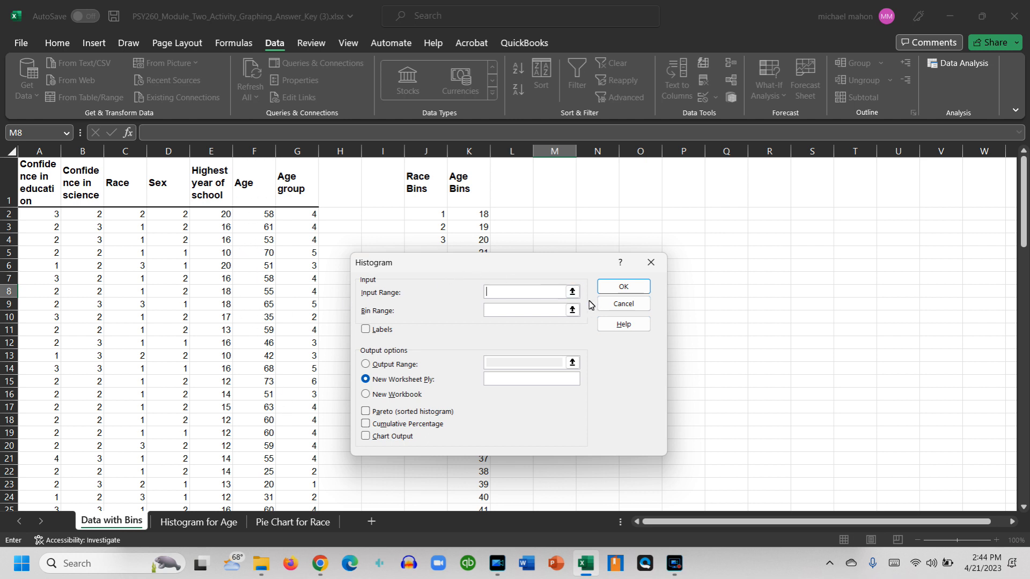
left_click(571, 292)
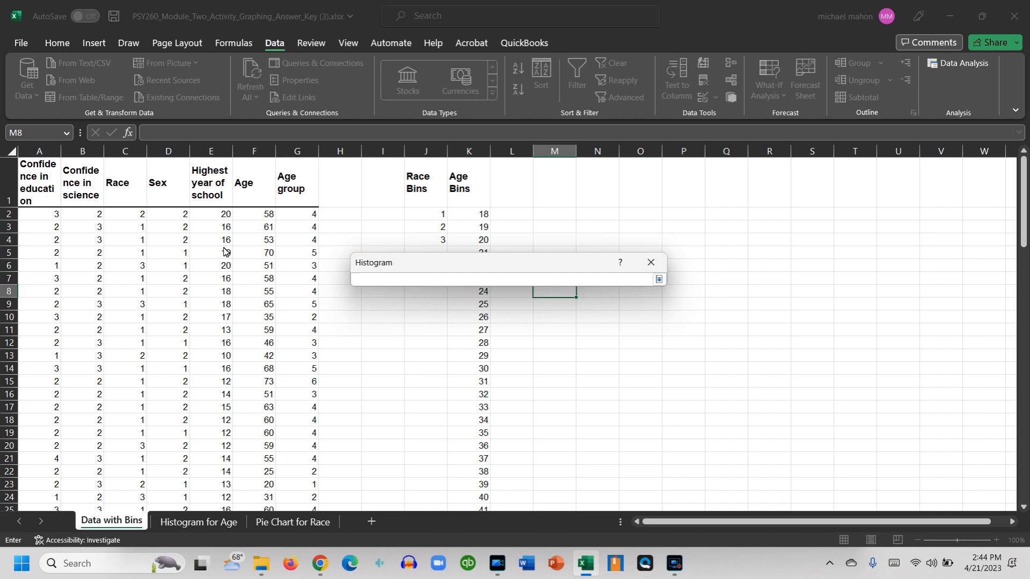
left_click(250, 215)
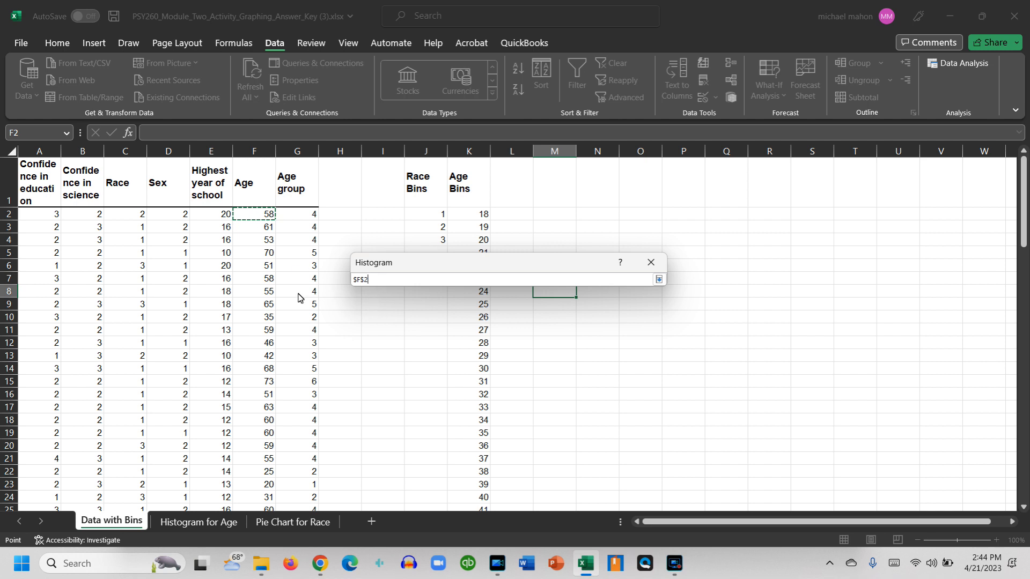
left_click(250, 220)
mouse_move(250, 220)
left_mouse_down()
mouse_move(252, 335)
mouse_move(245, 217)
left_mouse_up()
key("ctrl+shift+Down")
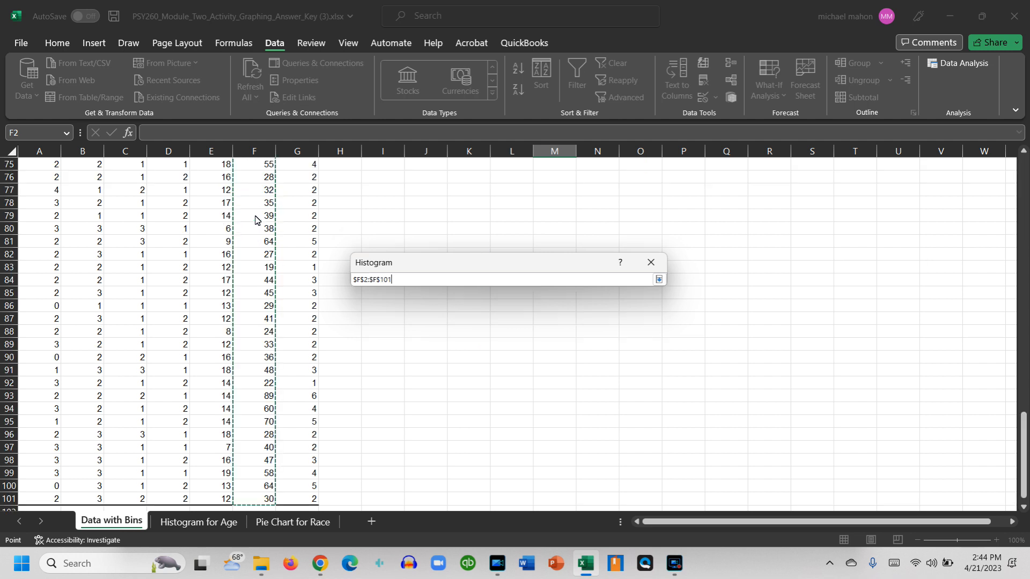
scroll(260, 429, "down", 2)
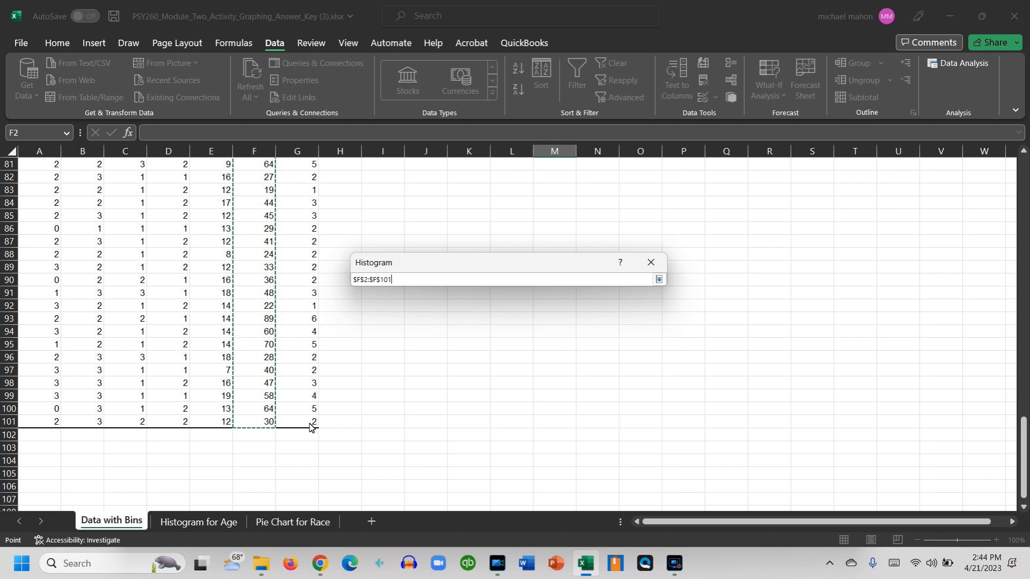
scroll(310, 427, "up", 20)
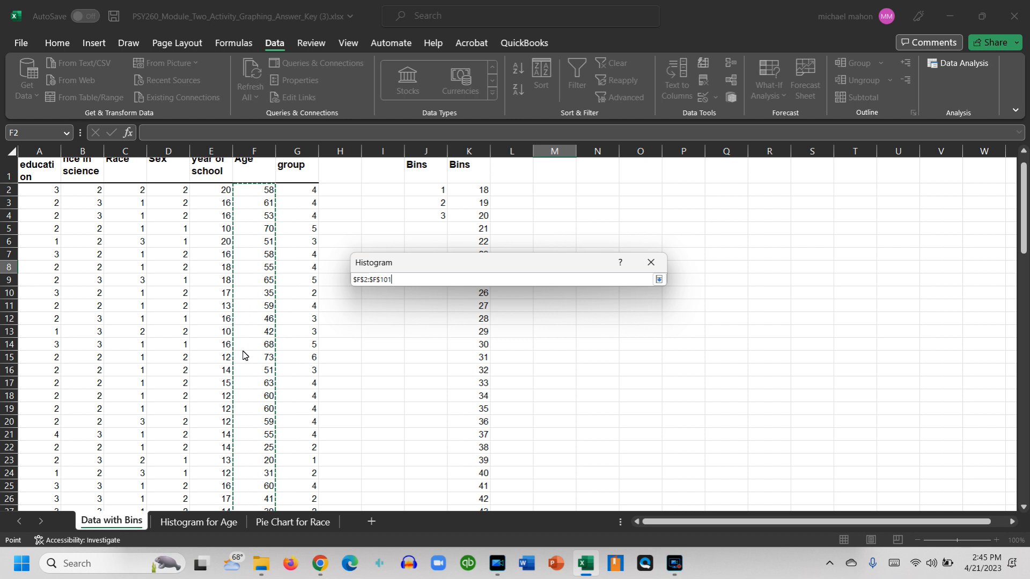
left_click(652, 266)
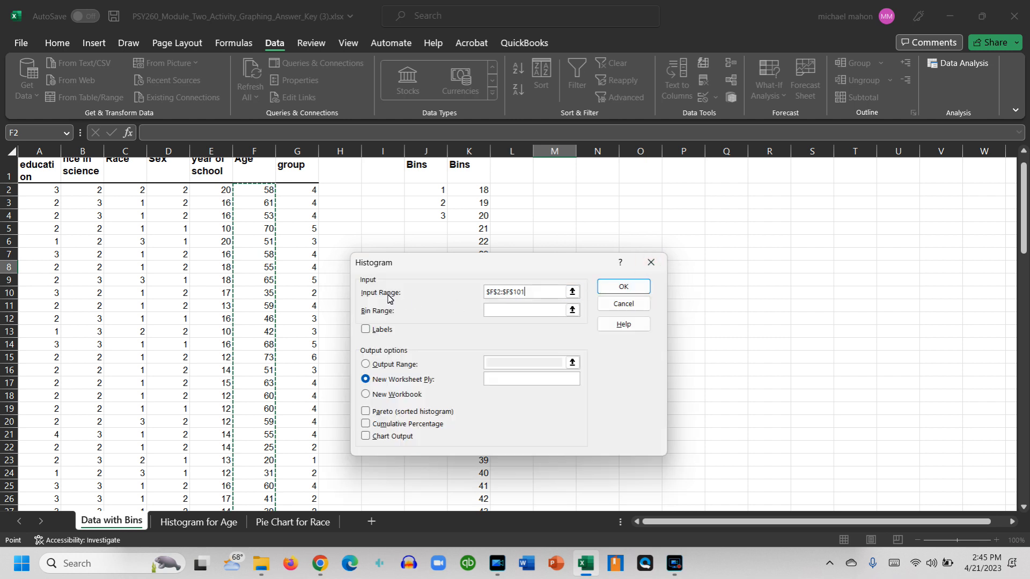
- Set the histogram's bin range to the Age Bins values in K2:K72
left_click(572, 310)
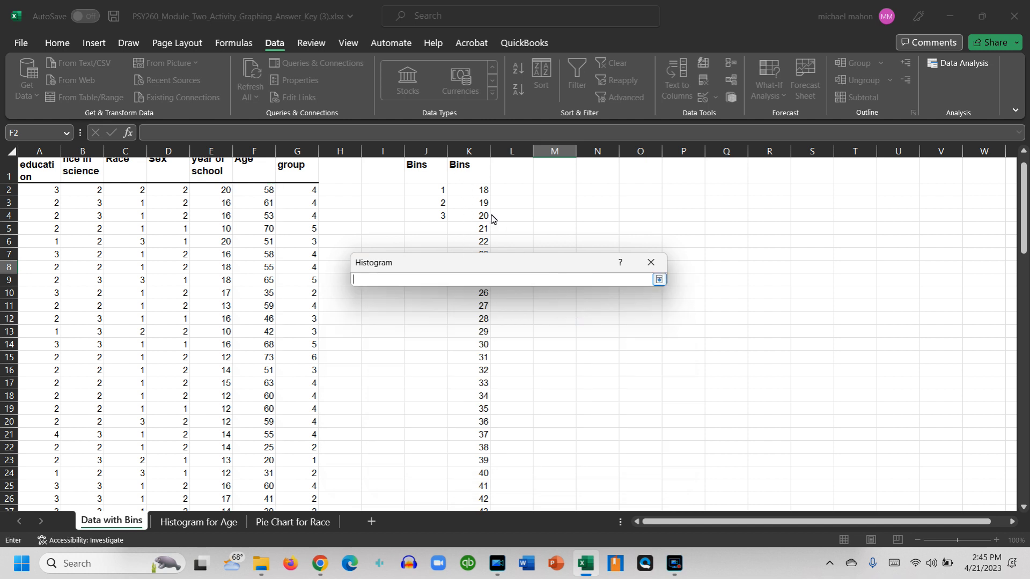
left_click(463, 194)
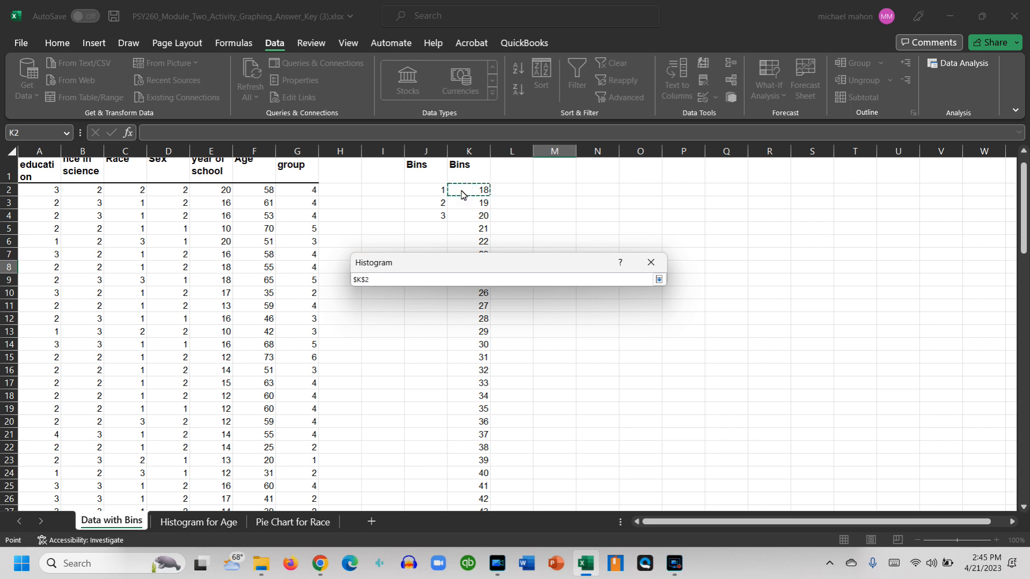
key("ctrl+shift+Down")
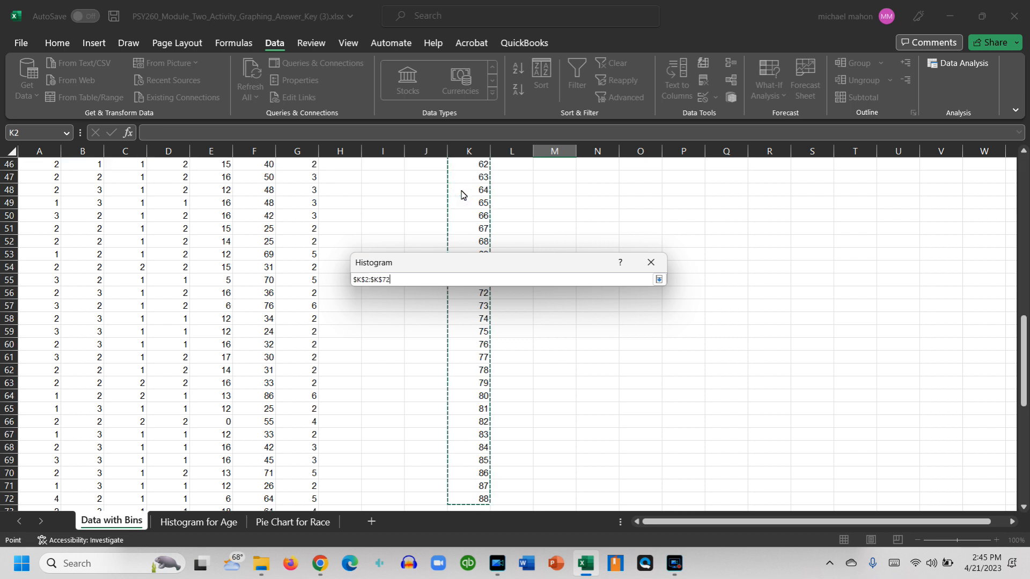
left_click(651, 261)
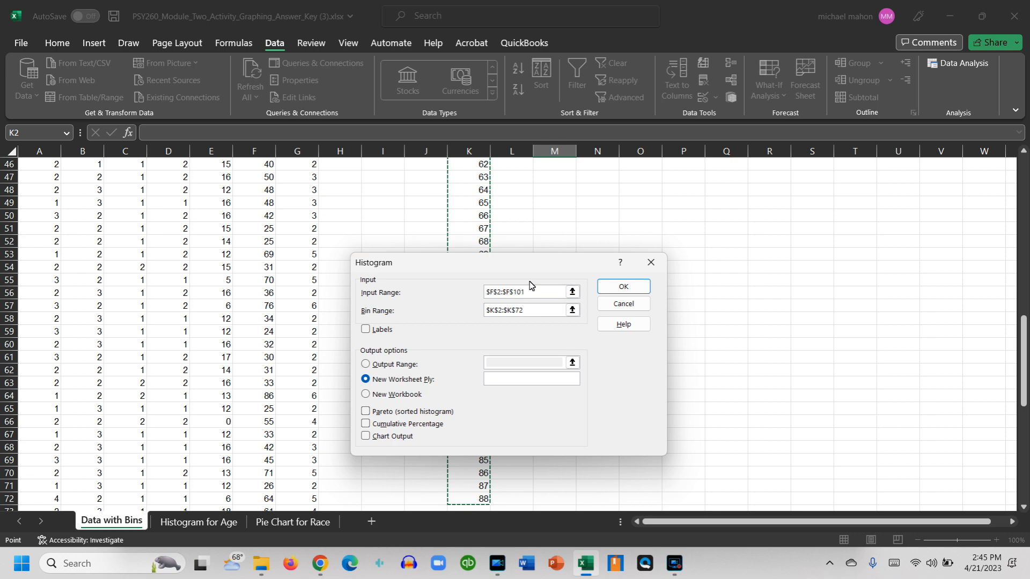
- Set the histogram's output range to cell O4 on the same sheet and generate the age frequency table
left_click_drag(1023, 364, 1011, 197)
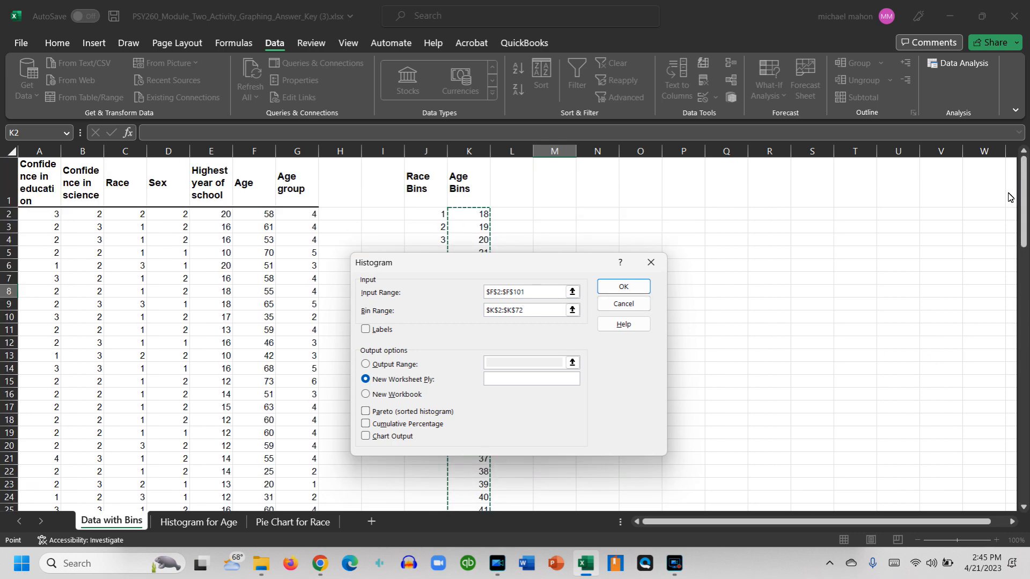
left_click(572, 363)
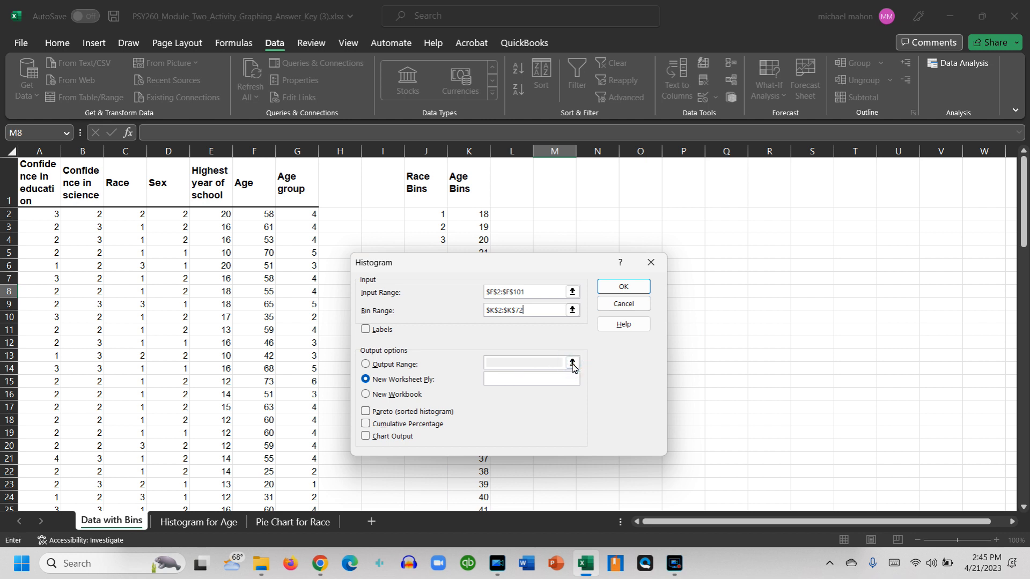
left_click(367, 367)
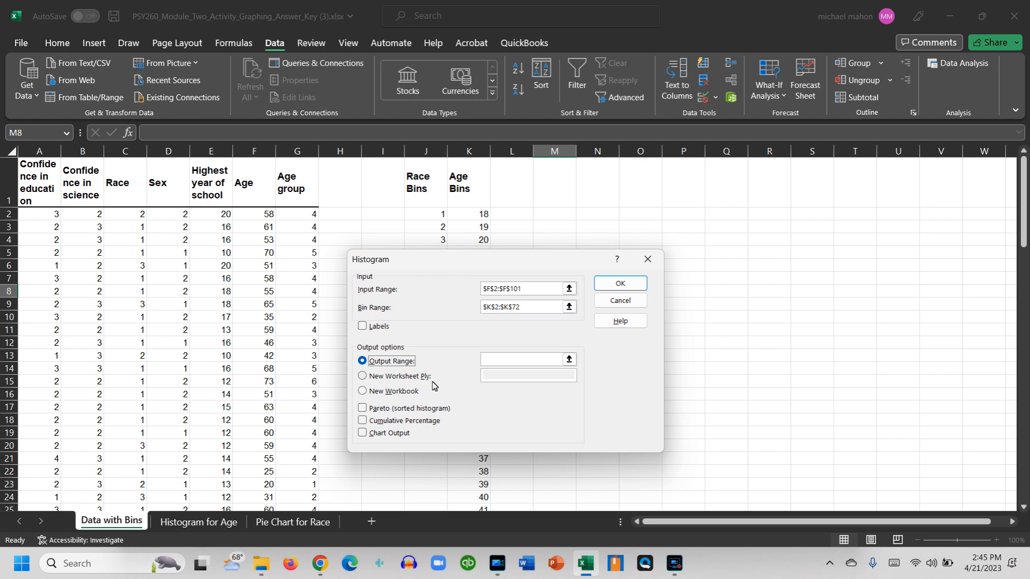
left_click(568, 359)
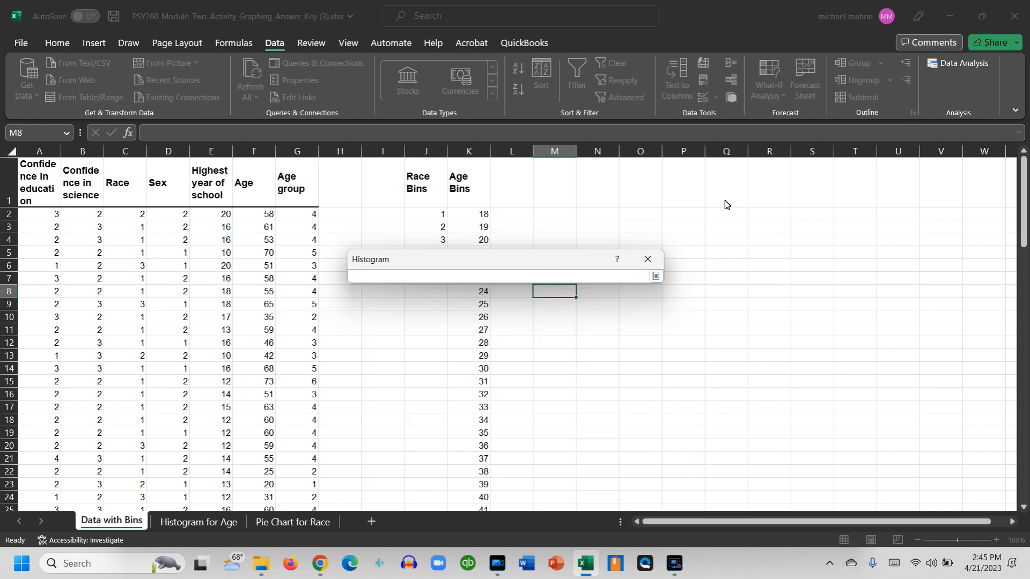
left_click(626, 242)
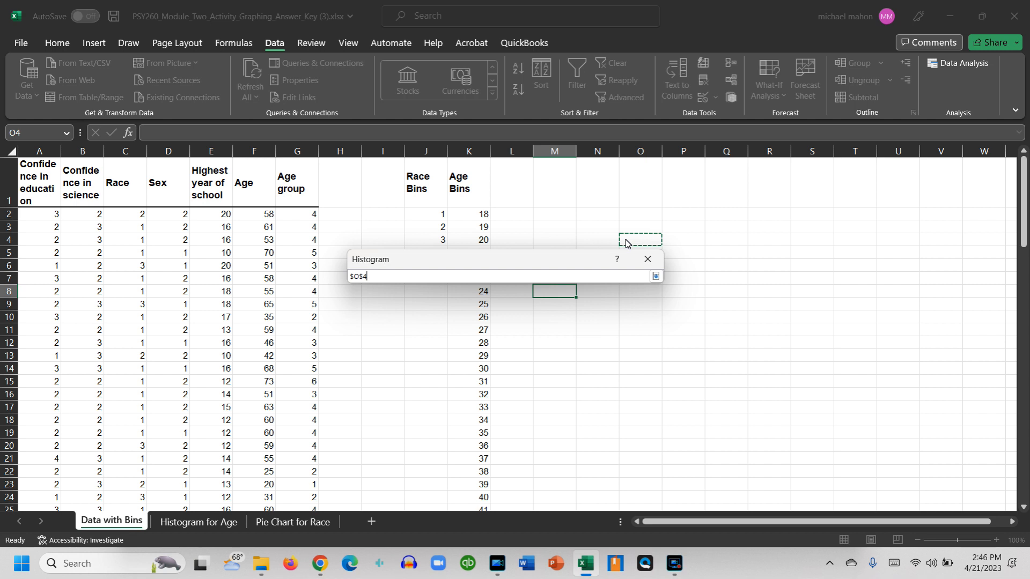
left_click(625, 241)
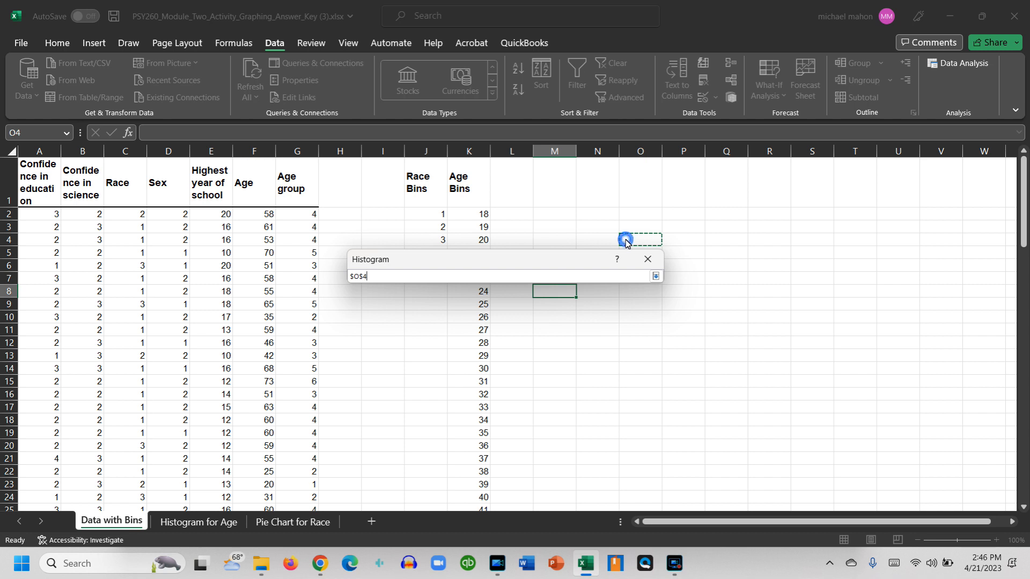
left_click(647, 261)
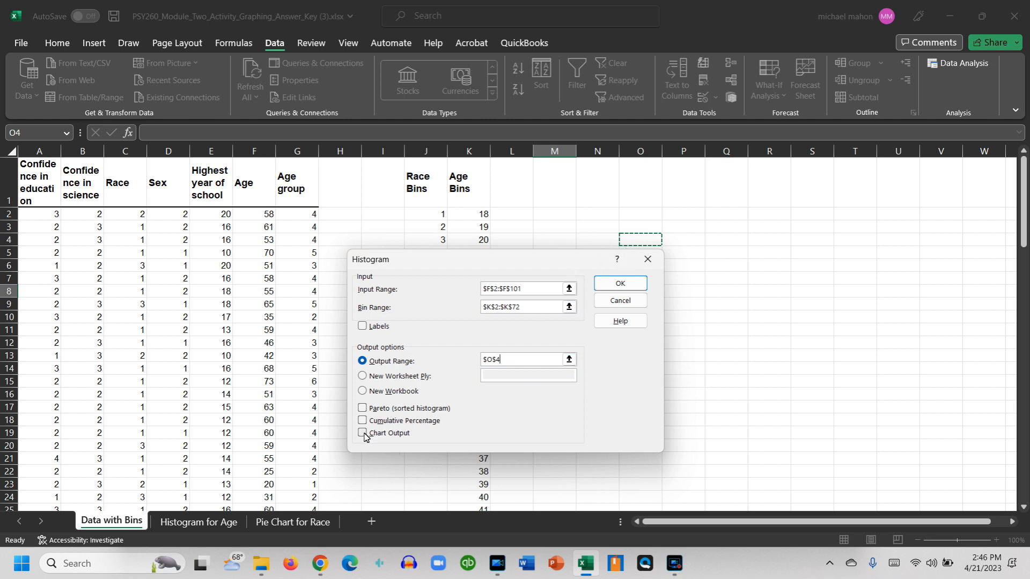
left_click(636, 285)
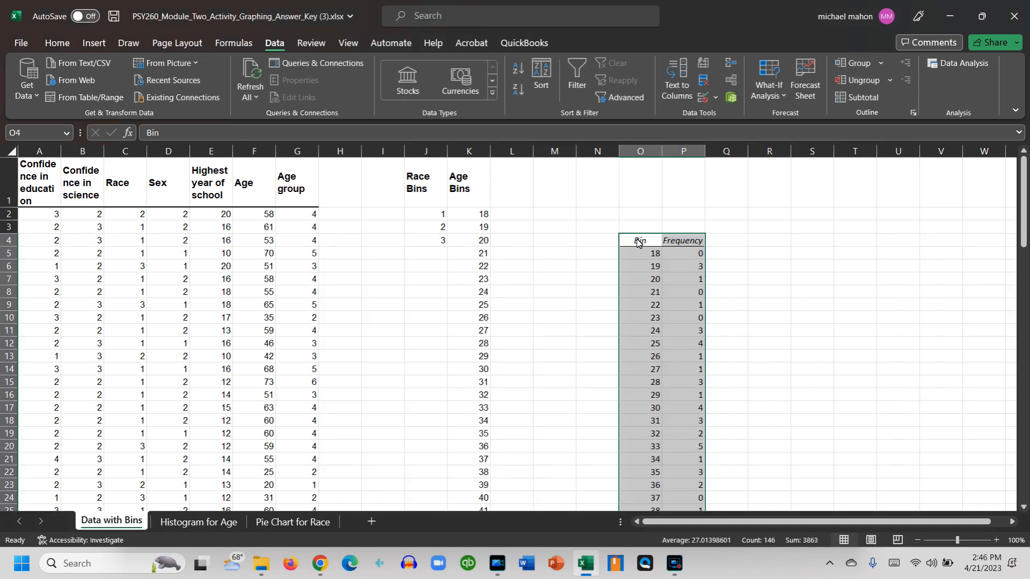
- Review the generated age frequency table from its first bin through the last row
scroll(656, 321, "down", 7)
scroll(656, 321, "down", 13)
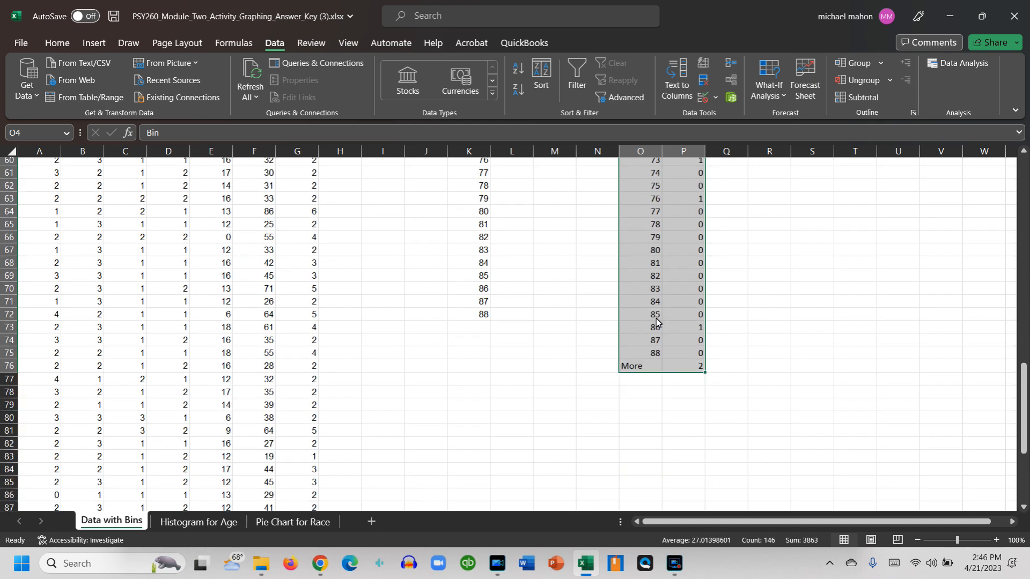
scroll(656, 321, "up", 20)
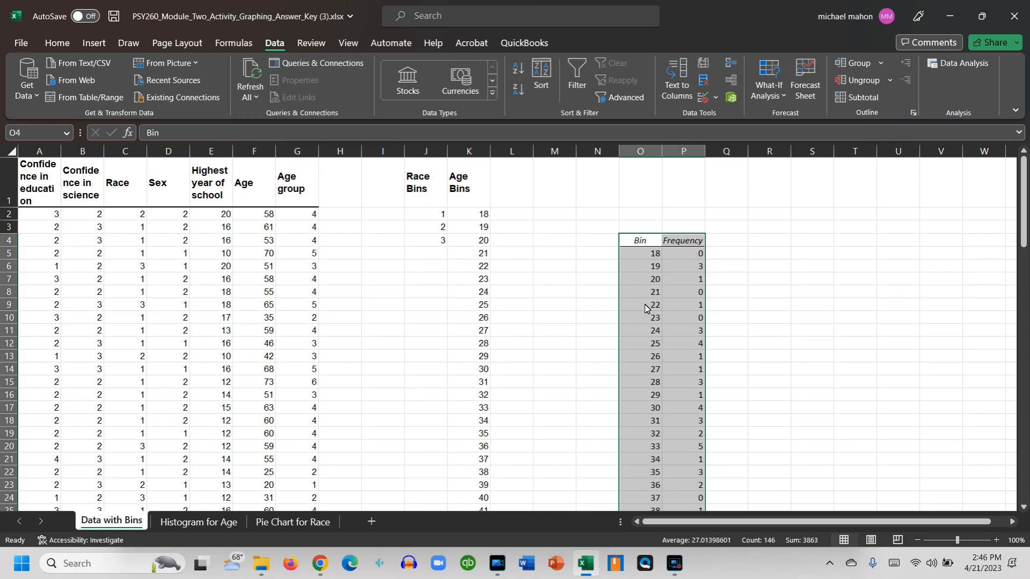
left_click(552, 291)
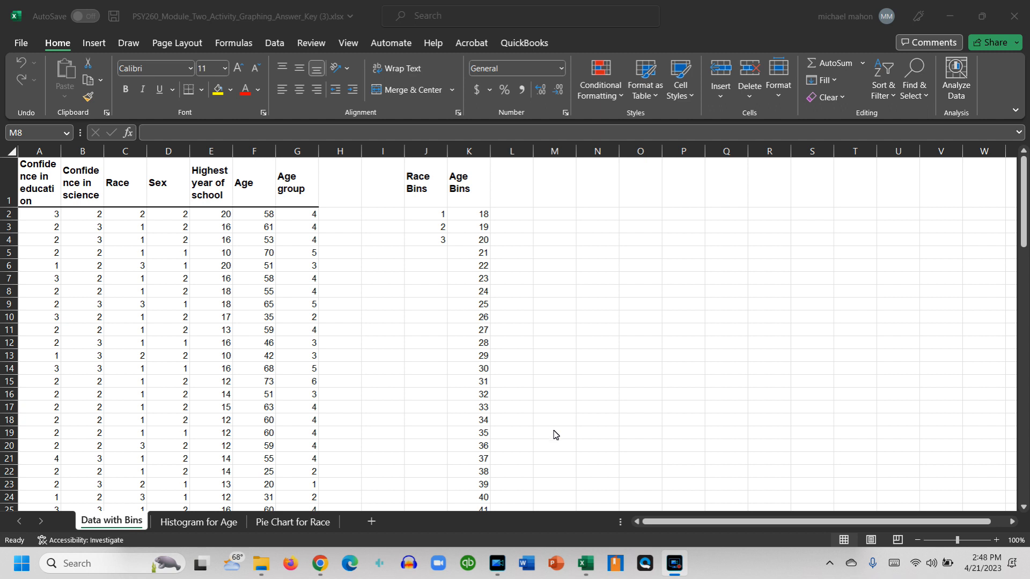
- Start a new Histogram data analysis using the Age values in F2:F101 as the input range
left_click(274, 45)
left_click(265, 46)
left_click(955, 67)
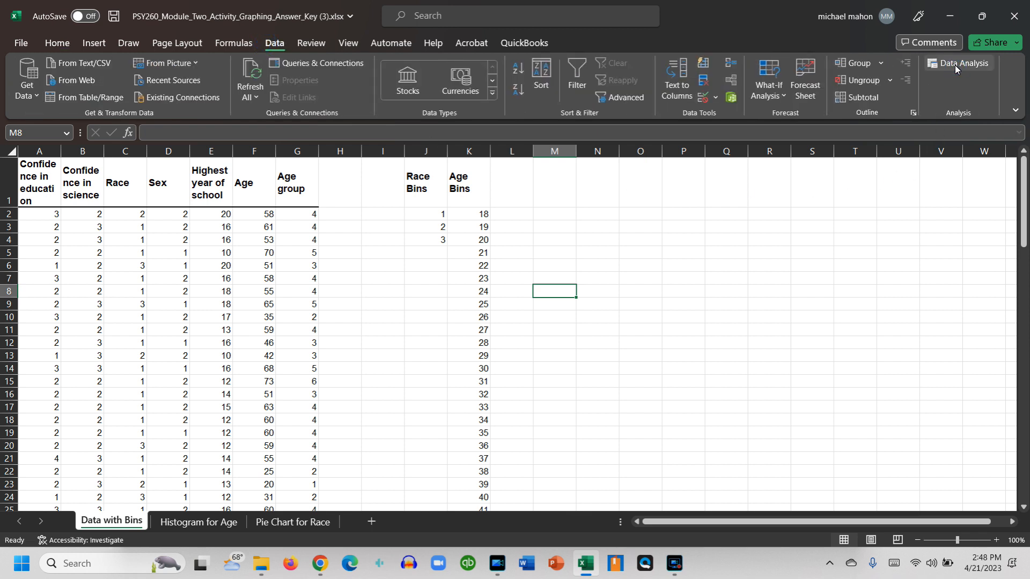
left_click(375, 399)
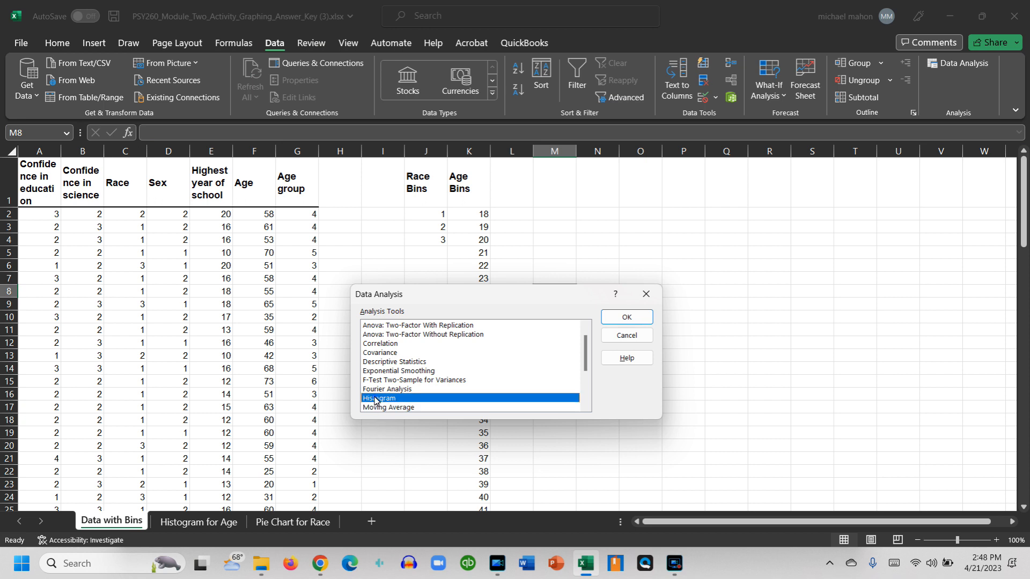
left_click(622, 316)
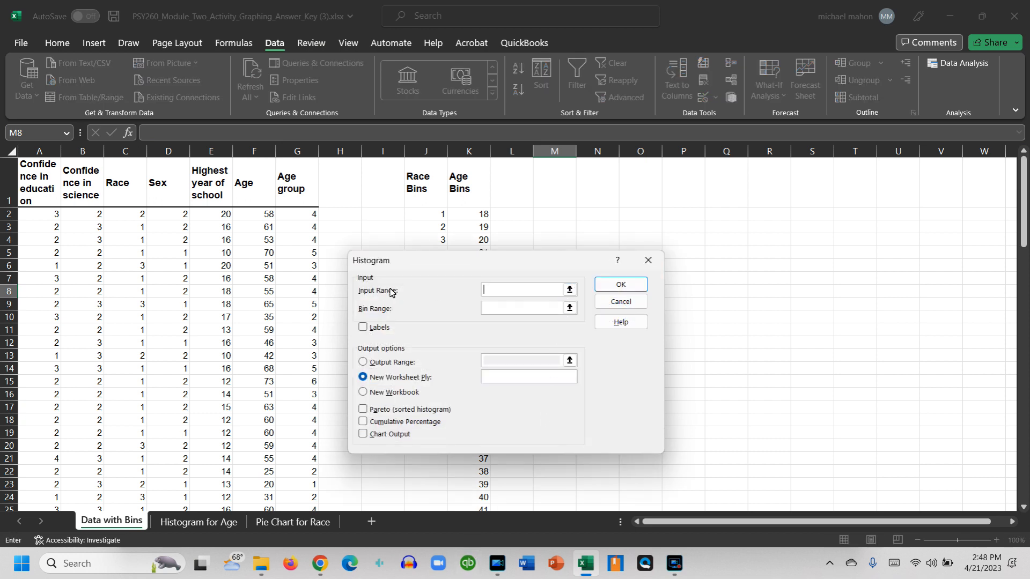
left_click(569, 290)
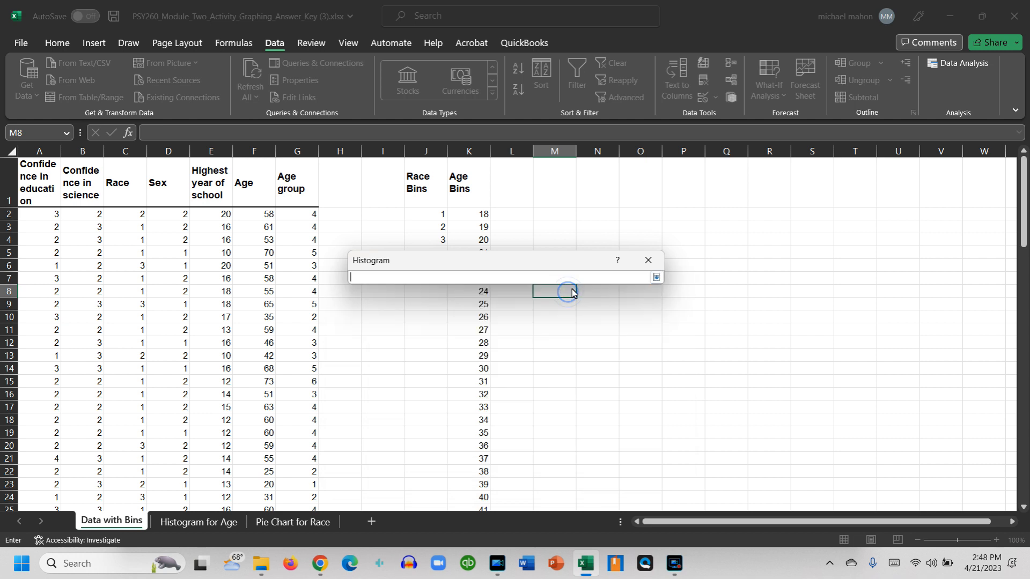
left_click(245, 214)
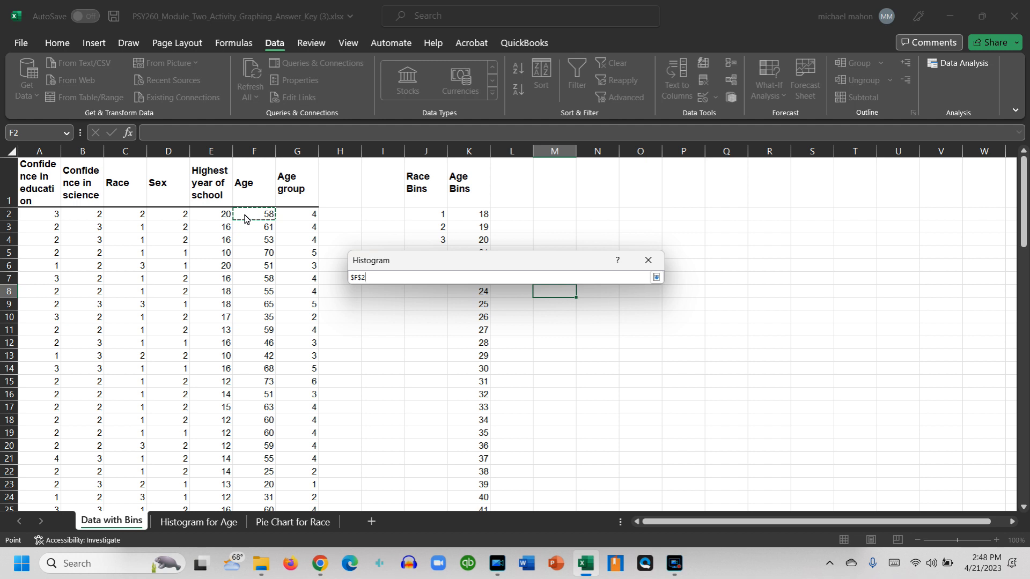
key("ctrl+shift+Down")
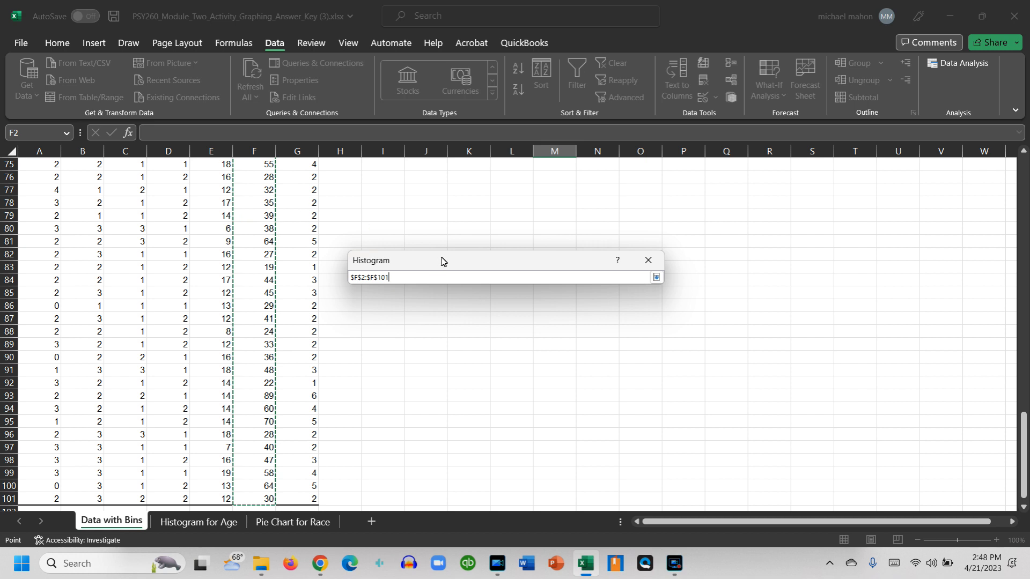
left_click(649, 262)
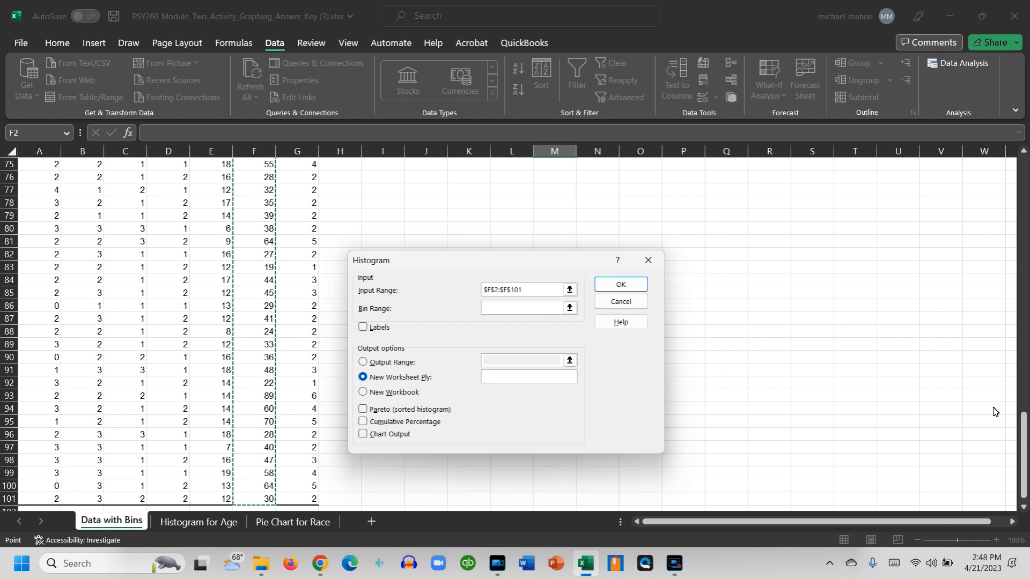
- Use the Age Bins values in K2:K72 as the bin range of the histogram analysis
scroll(993, 411, "up", 16)
scroll(854, 365, "up", 9)
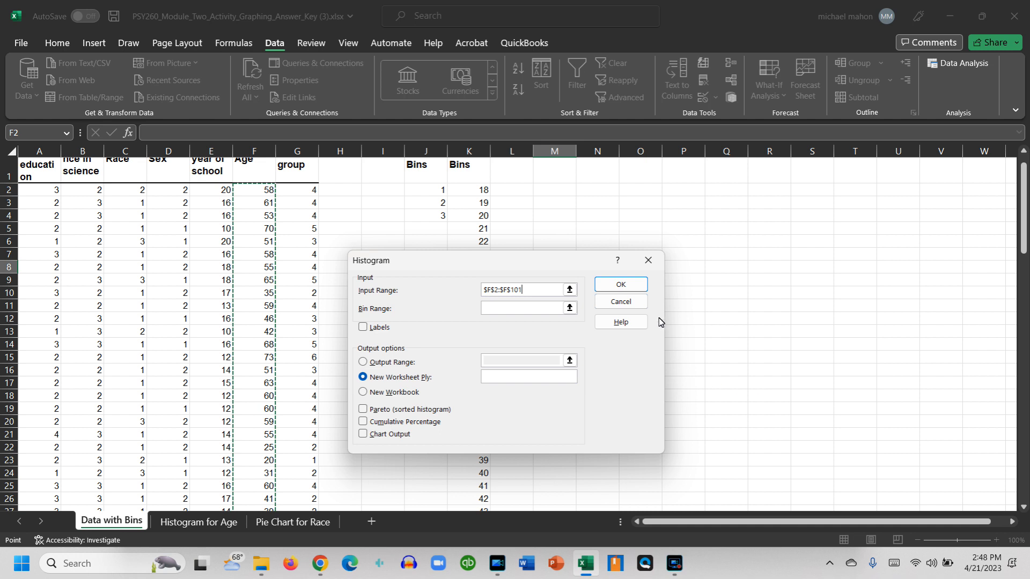
left_click(568, 309)
left_click(462, 191)
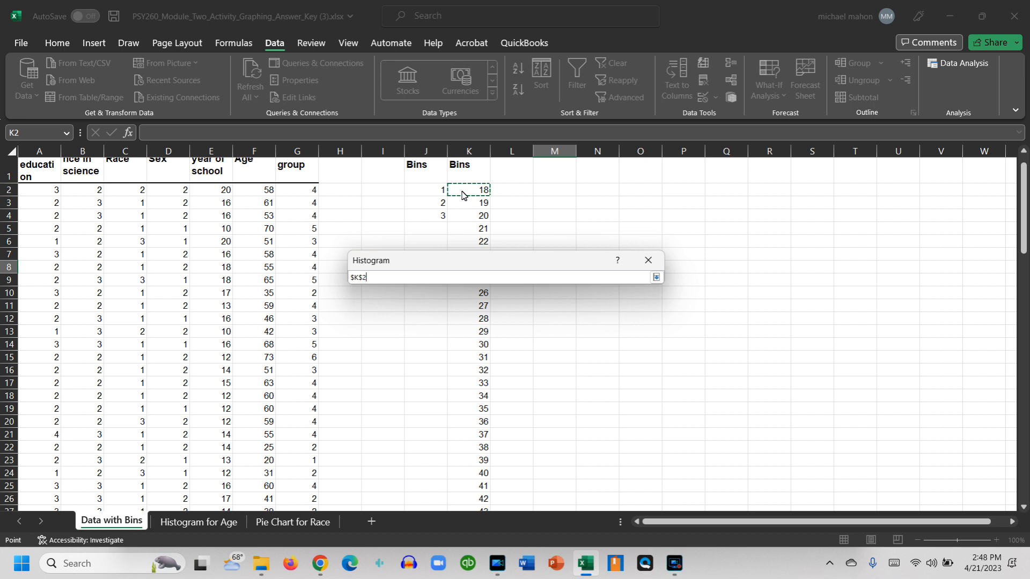
key("ctrl+shift+Down")
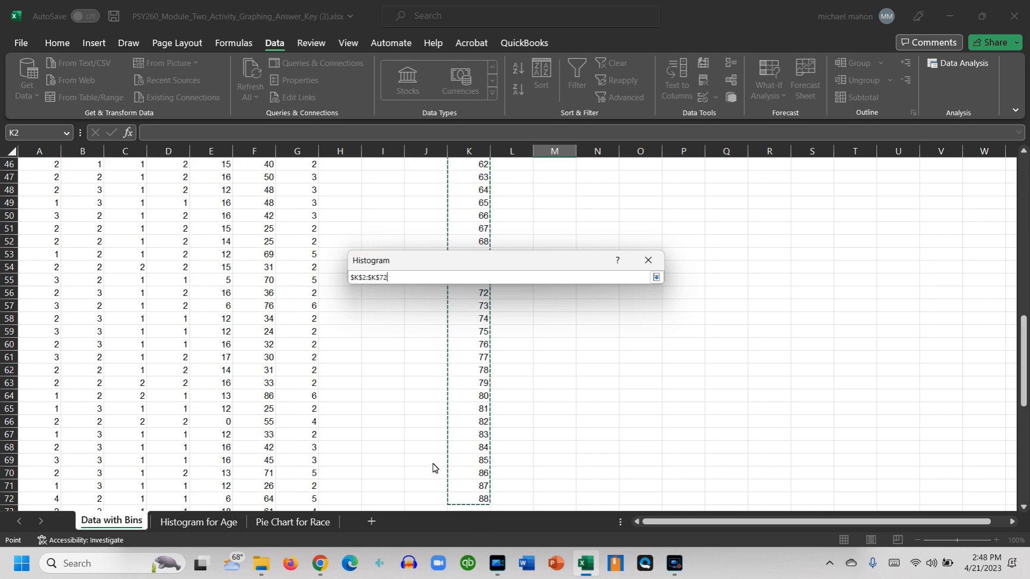
left_click(656, 276)
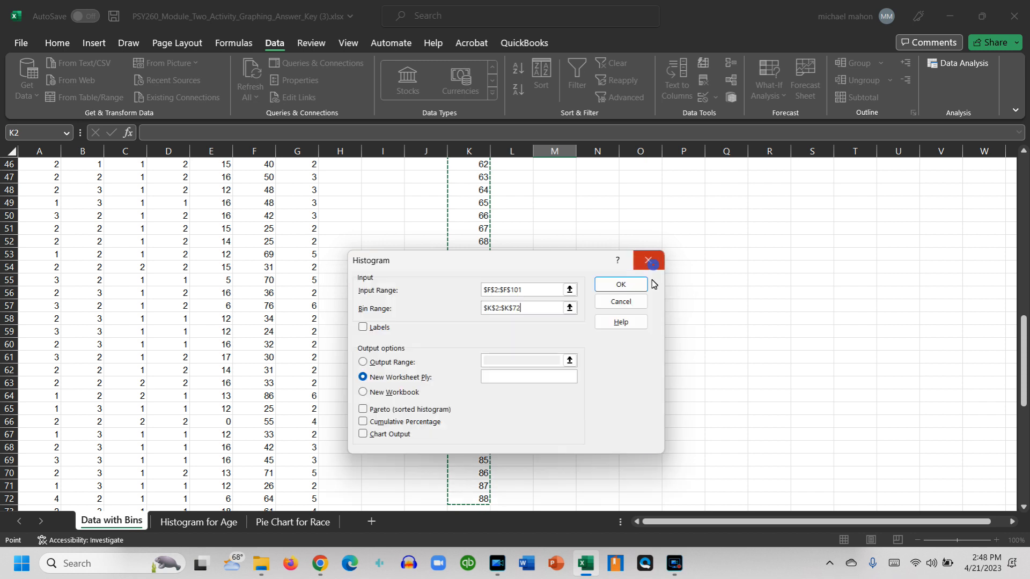
- Set the output range to cell O3, enable Chart Output, and generate the age frequency table with its histogram
scroll(819, 345, "up", 7)
scroll(819, 345, "up", 8)
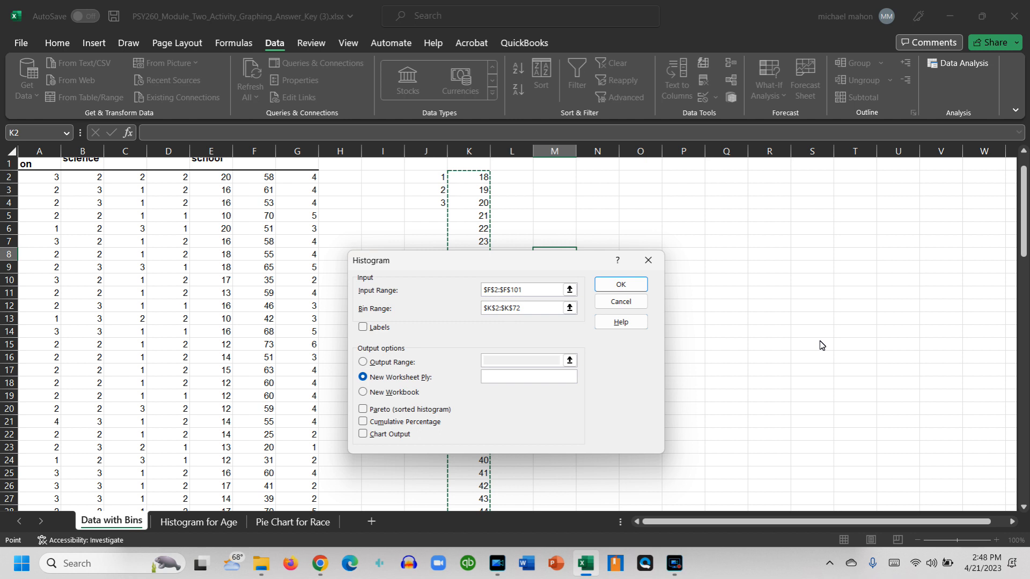
left_click(363, 361)
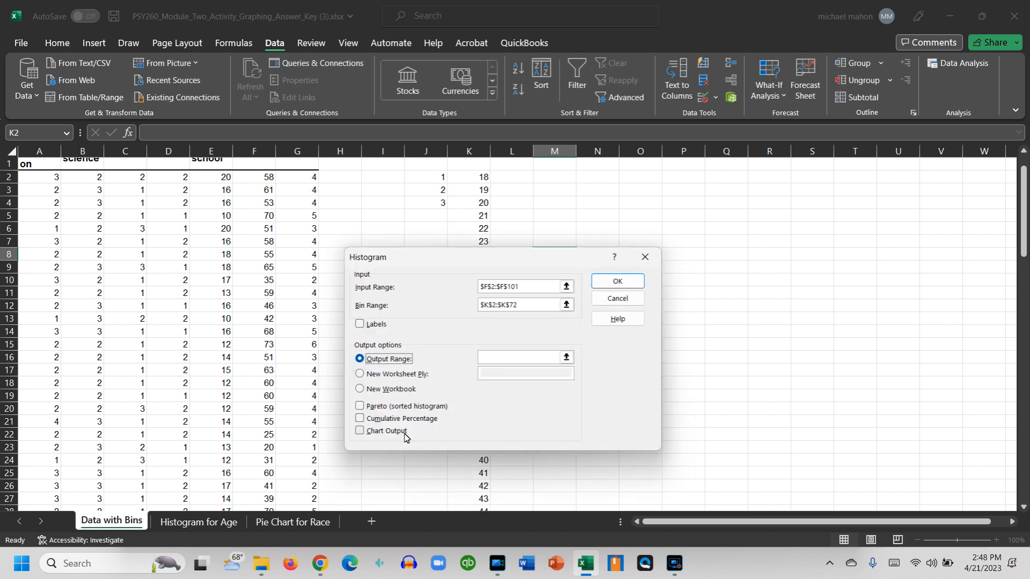
left_click(566, 357)
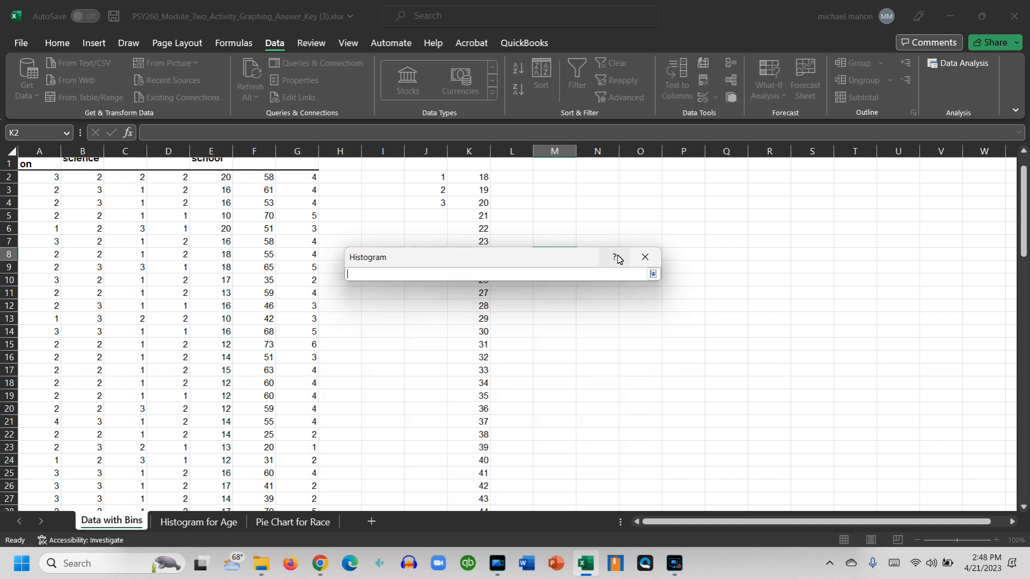
left_click(638, 192)
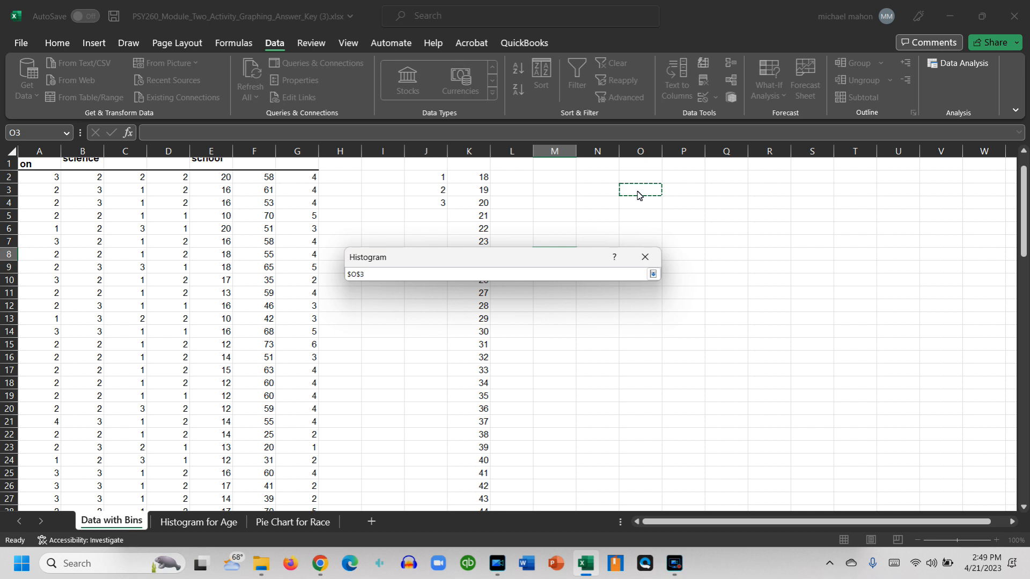
left_click(652, 273)
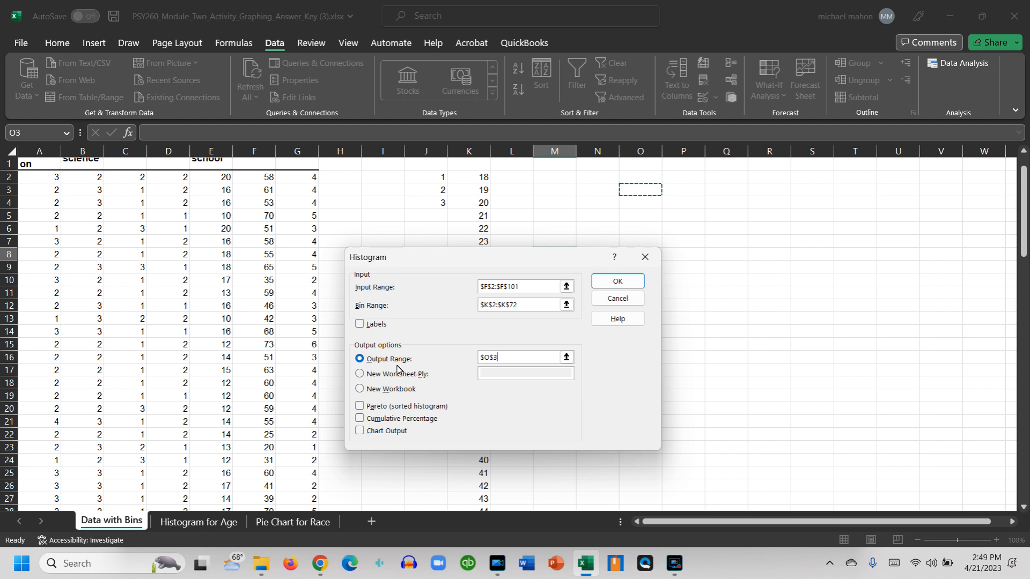
left_click(360, 436)
left_click(622, 280)
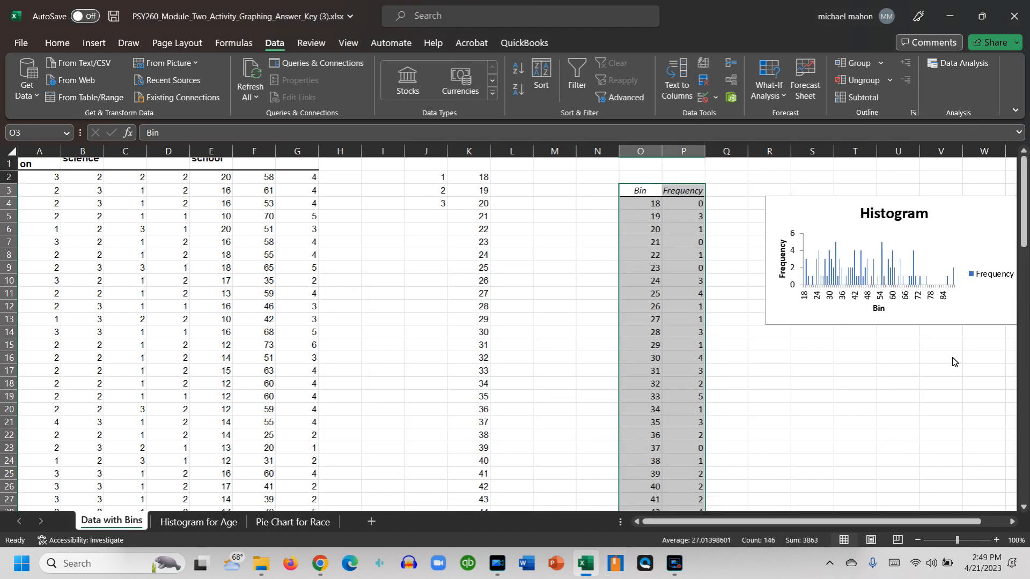
- Move the histogram chart over the data and enlarge it to span about columns G to S and rows 7 to 23
left_click_drag(947, 215, 547, 256)
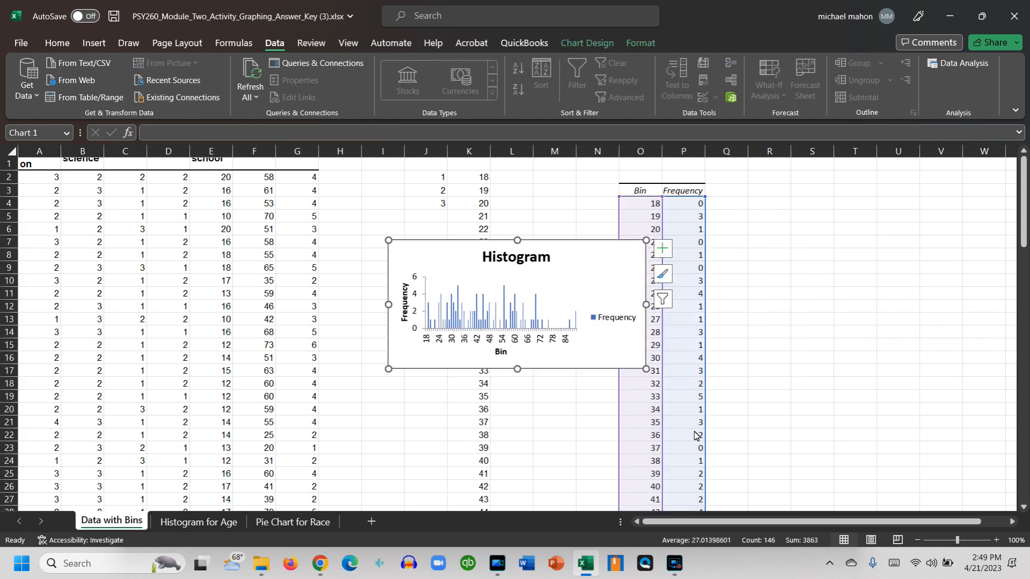
left_click_drag(648, 310, 824, 314)
left_click_drag(388, 311, 273, 311)
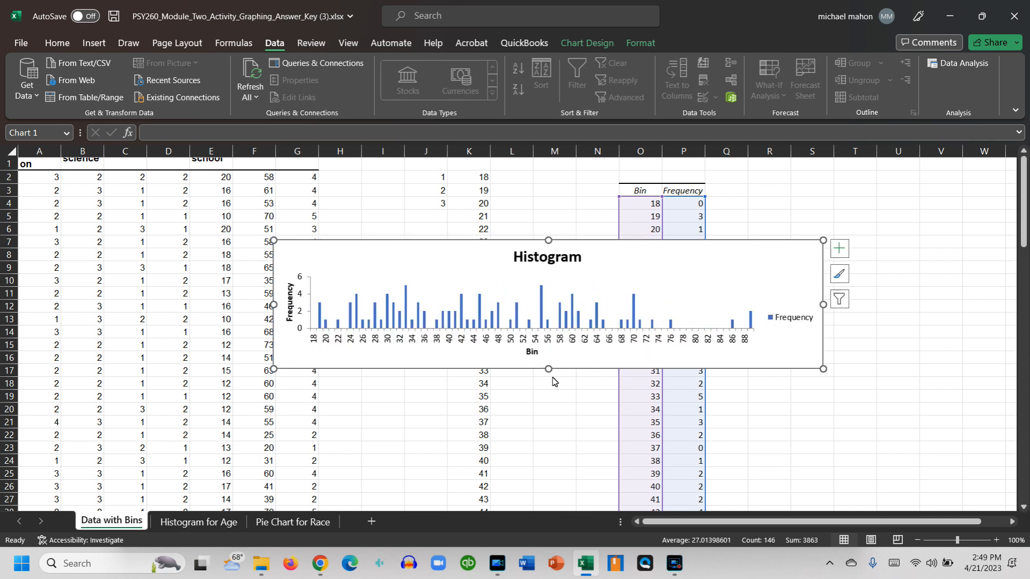
left_click_drag(548, 369, 548, 454)
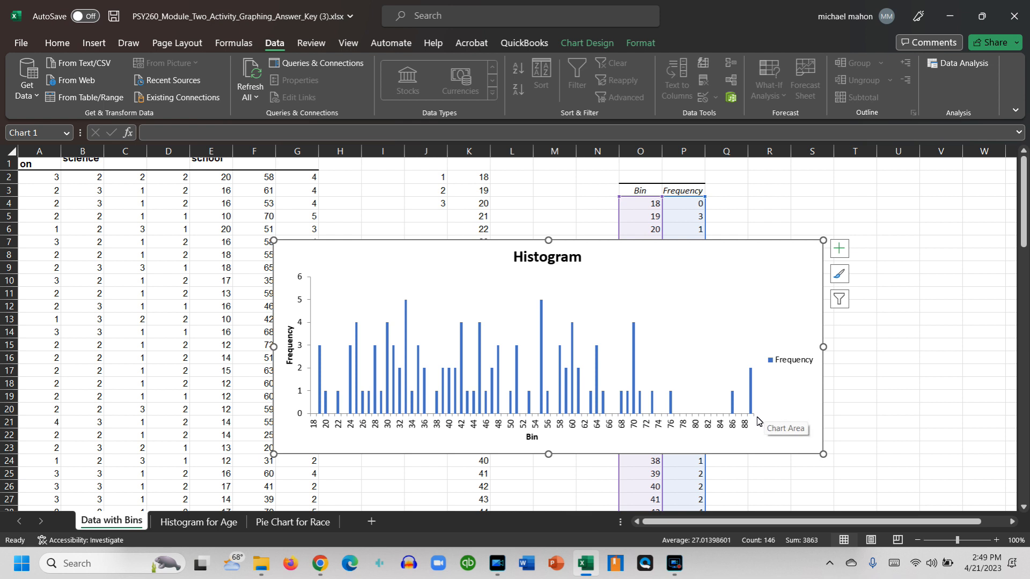
- Change the chart title to "Histogram for Age"
mouse_move(758, 414)
left_click(564, 265)
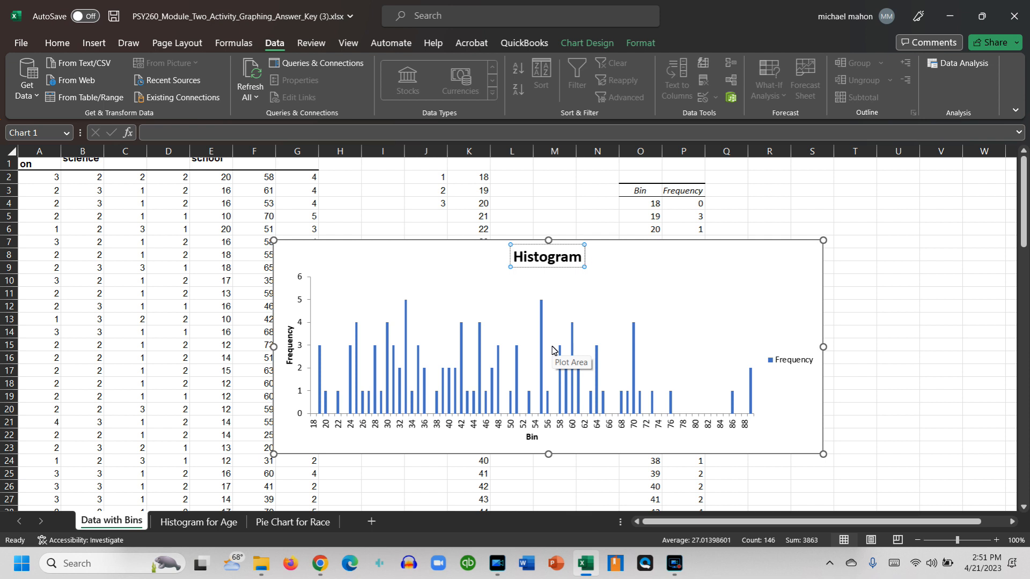
type("for Age")
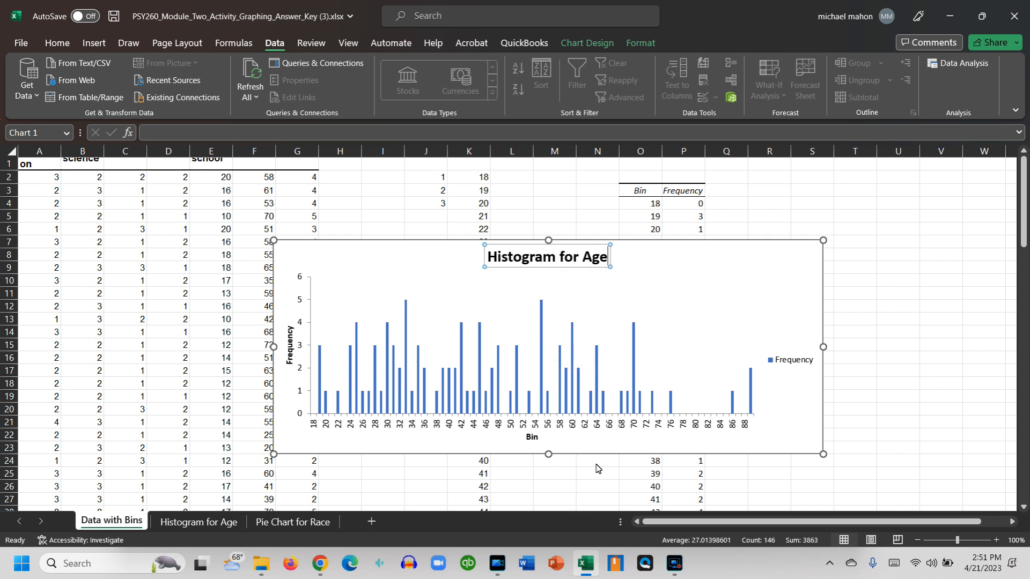
- Undo the accidental removal of the histogram's horizontal axis title and redo the chart edits that were undone too far
left_click(529, 439)
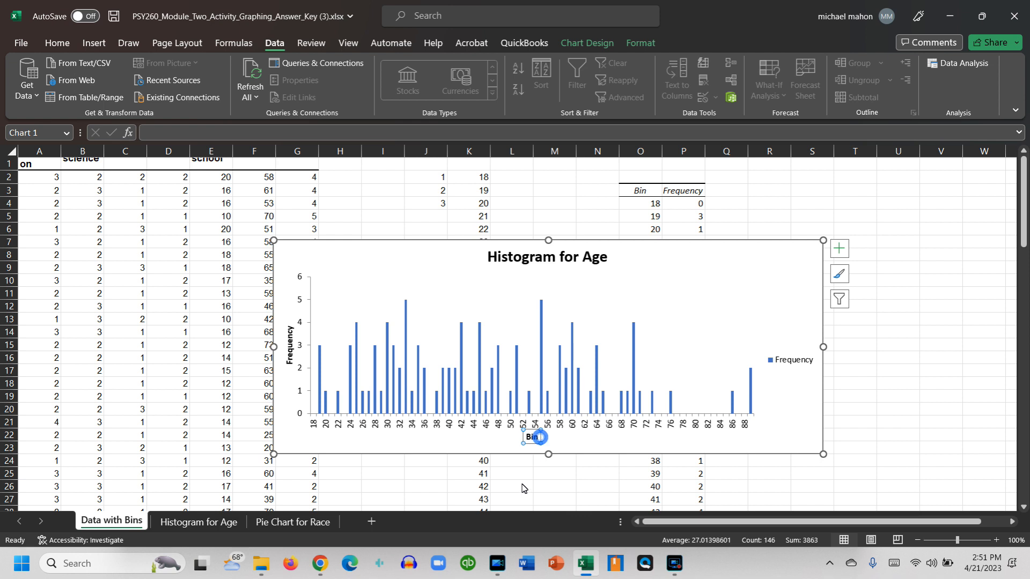
key("ctrl+z")
key("ctrl+z")
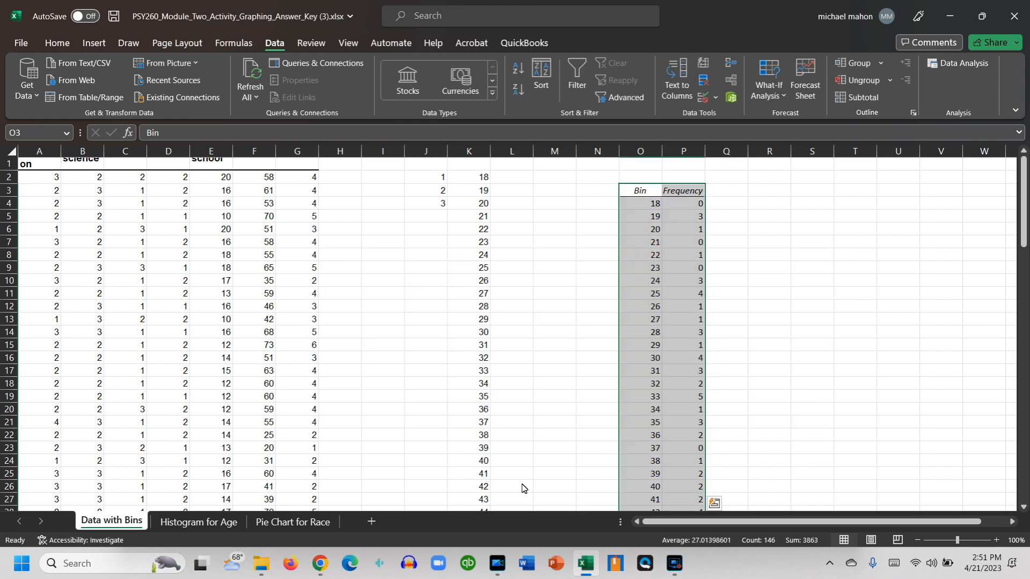
left_click(54, 42)
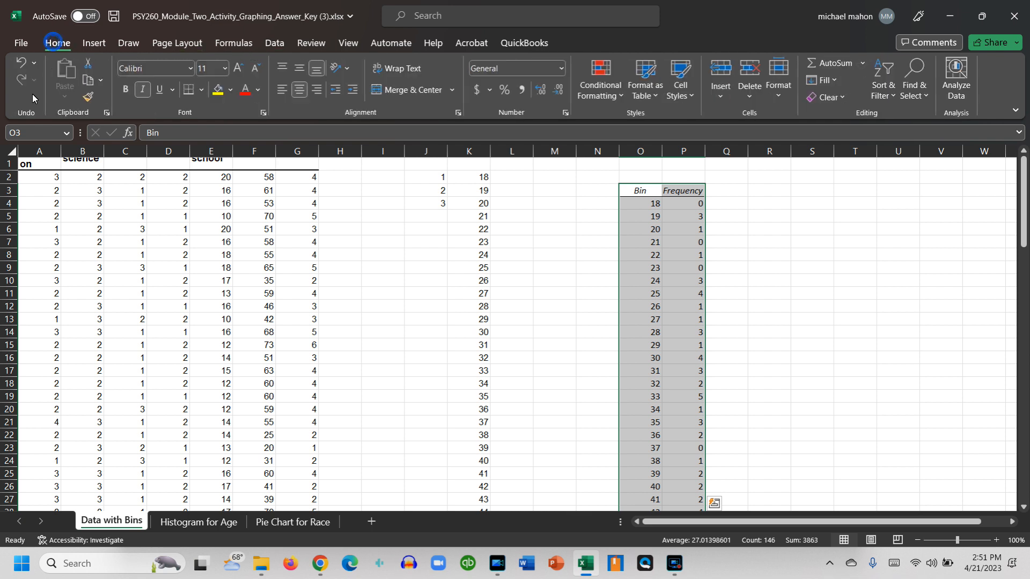
left_click(20, 82)
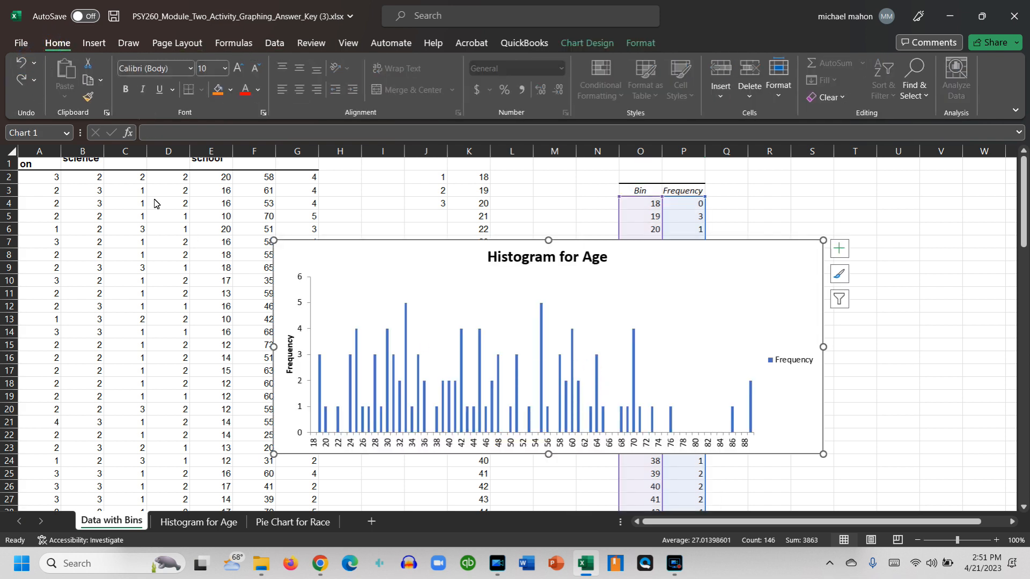
left_click(22, 66)
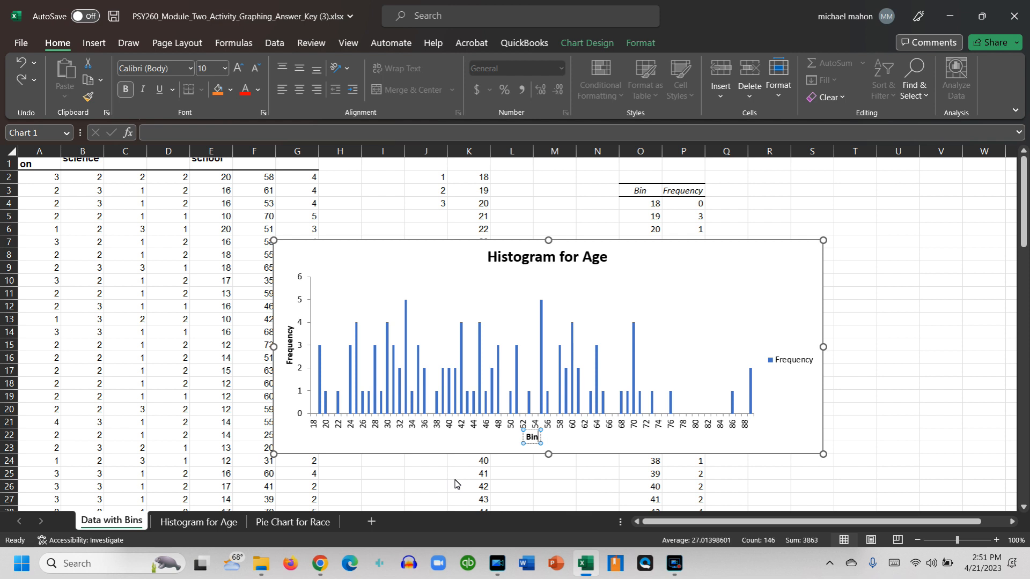
- Replace the horizontal axis title "Bin" with "Age" and deselect the histogram chart
key("BackSpace")
key("BackSpace")
key("BackSpace")
type("Age")
left_click(722, 281)
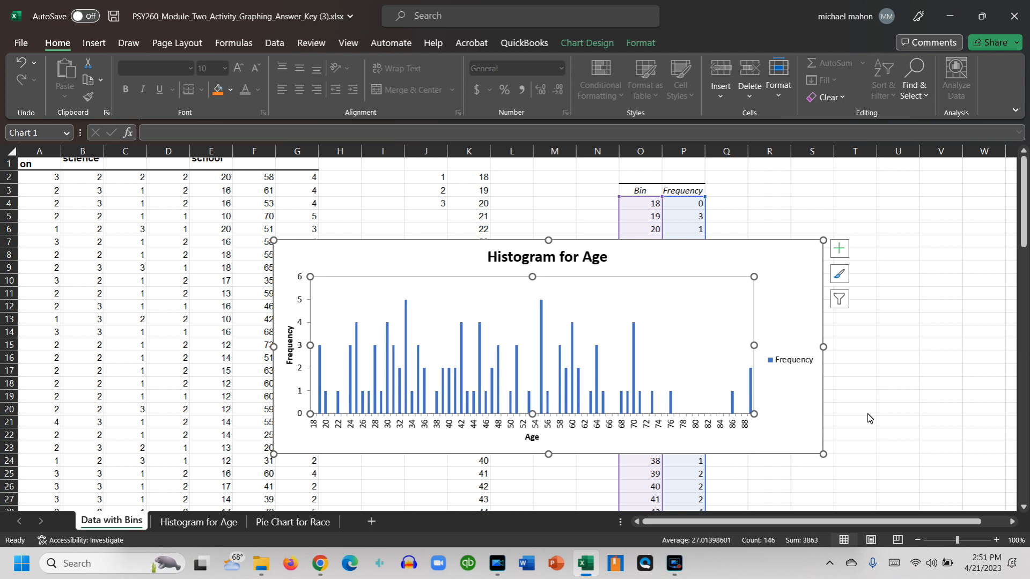
left_click(881, 422)
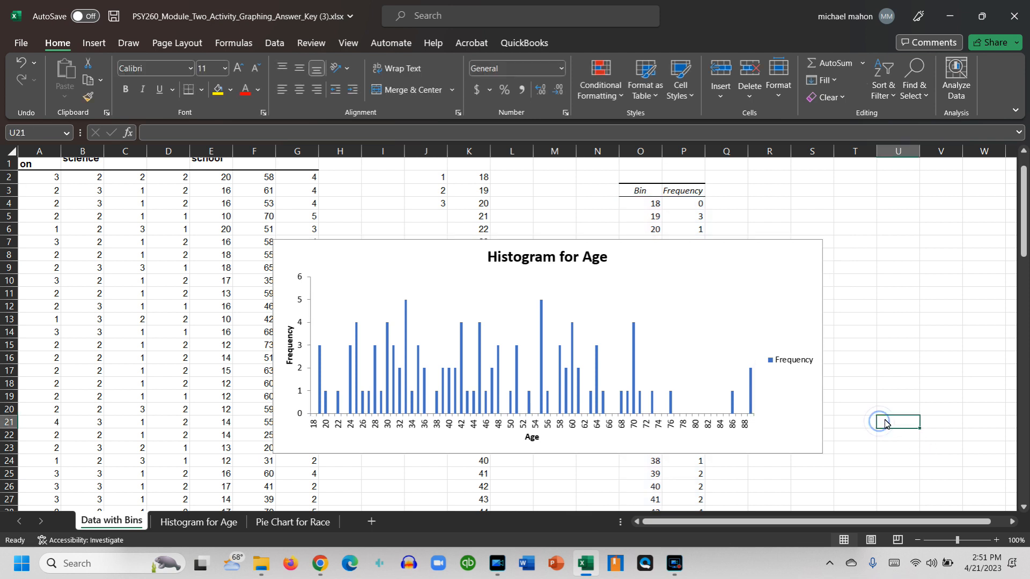